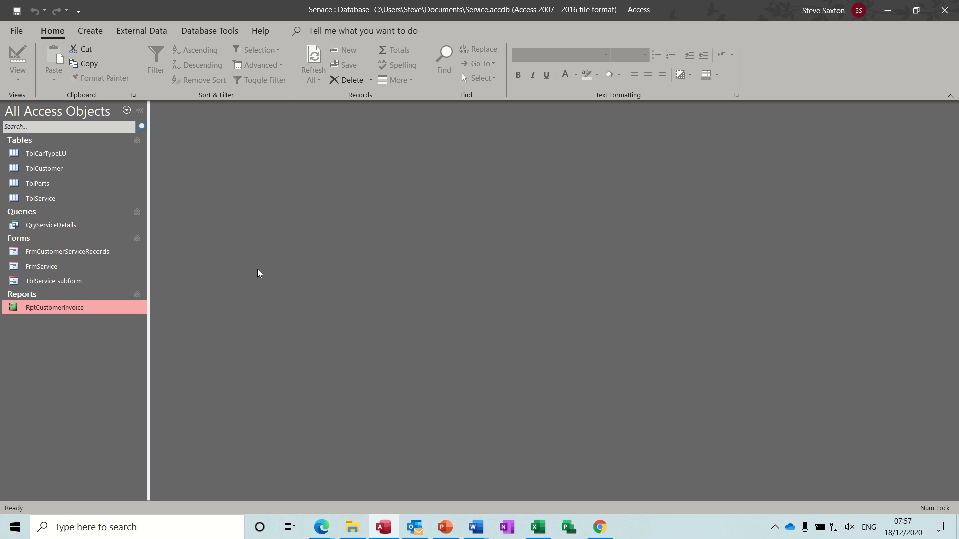
# Step: Review the TblService table's field design and its datasheet records, and close the table
pyautogui.rightClick(50, 199)
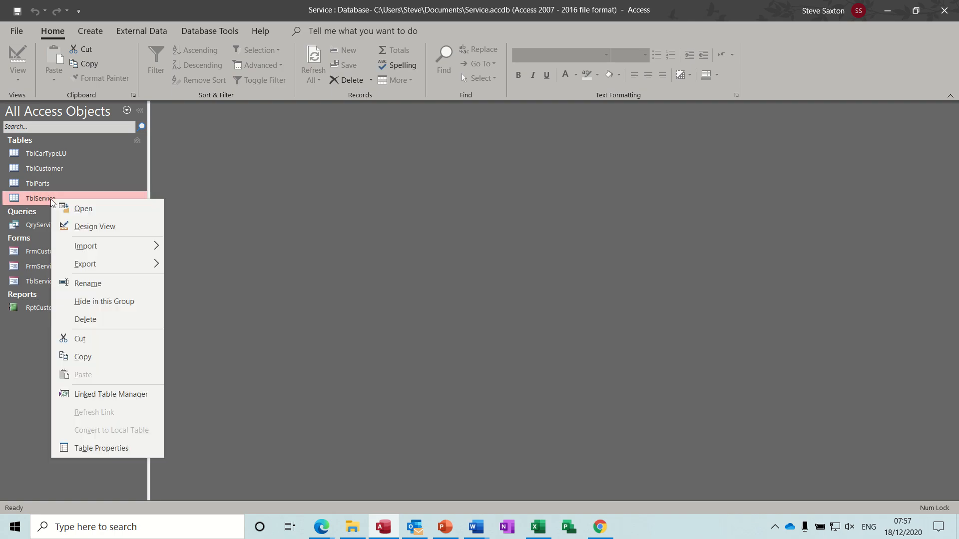
pyautogui.click(75, 226)
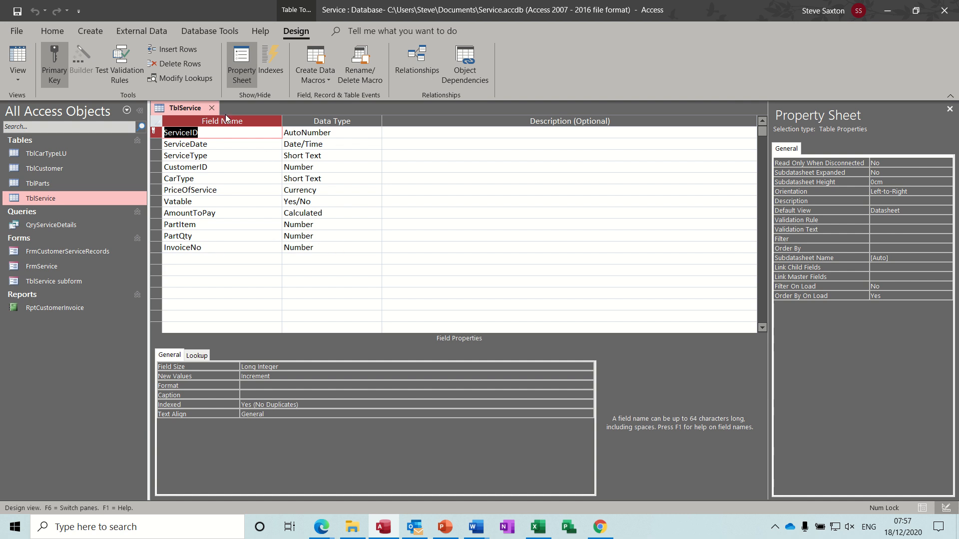
pyautogui.click(20, 55)
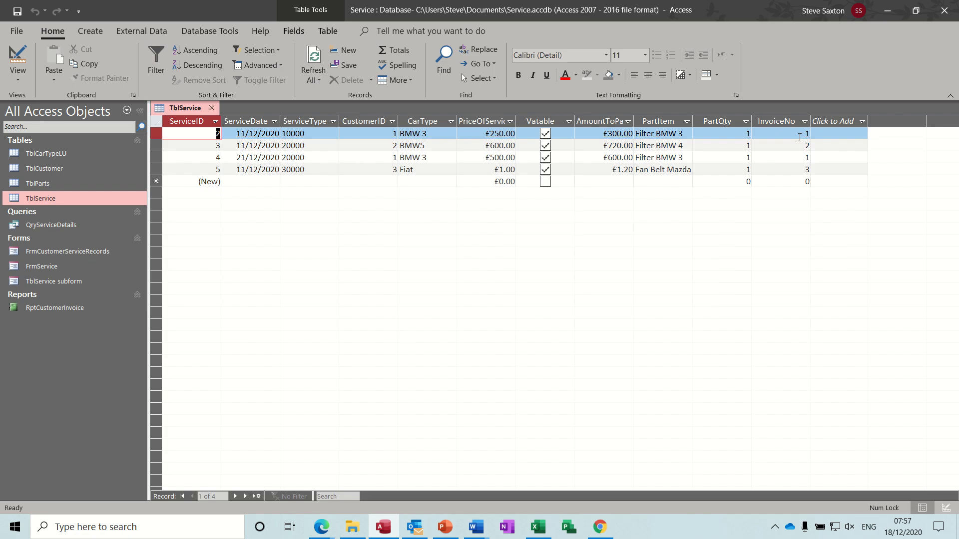
pyautogui.click(213, 108)
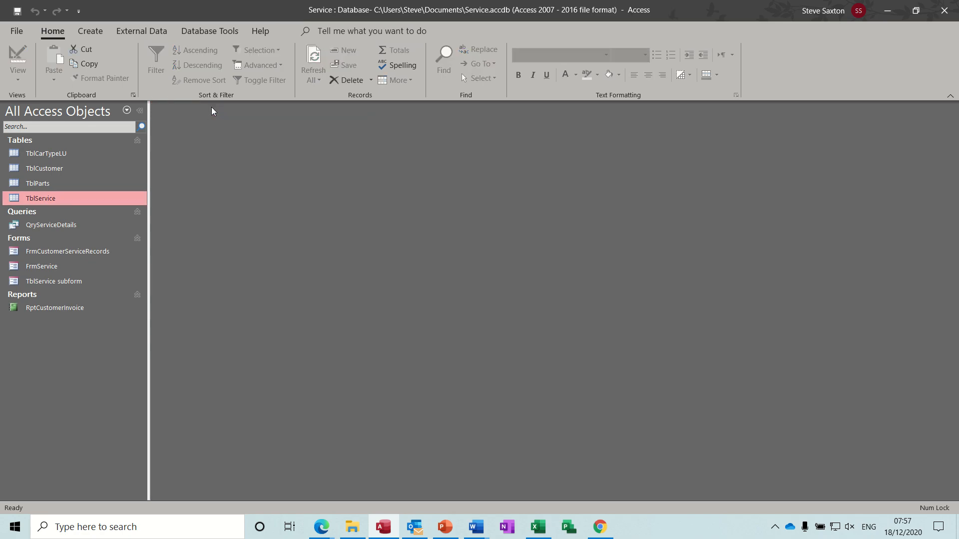
# Step: View the service records and invoice numbers in the FrmCustomerServiceRecords subform, and close the form
pyautogui.doubleClick(49, 253)
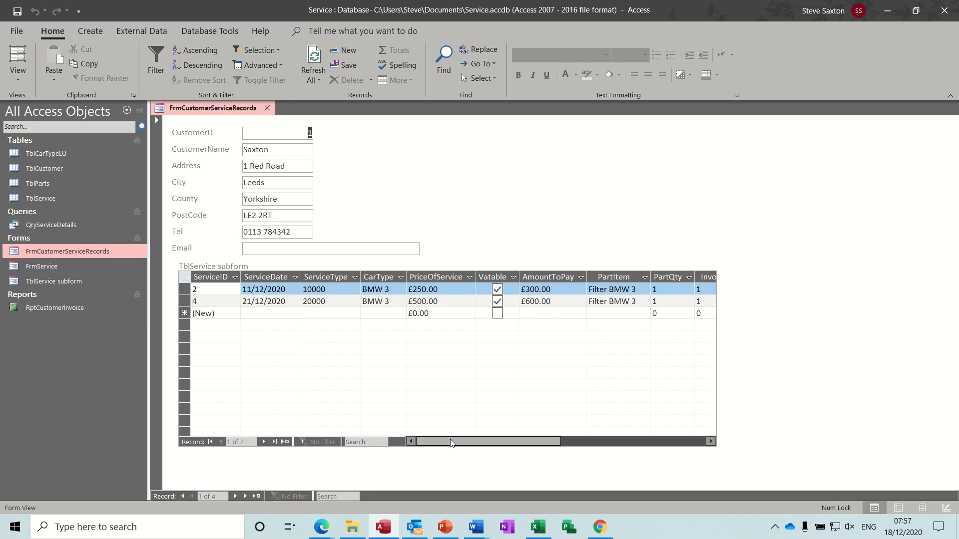
pyautogui.moveTo(450, 440); pyautogui.dragTo(472, 443)
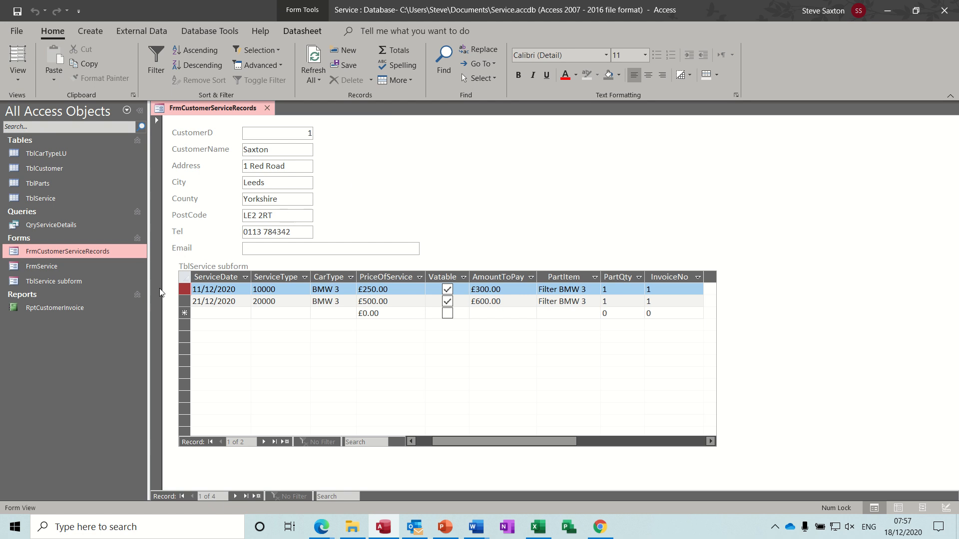
pyautogui.click(75, 224)
pyautogui.click(268, 109)
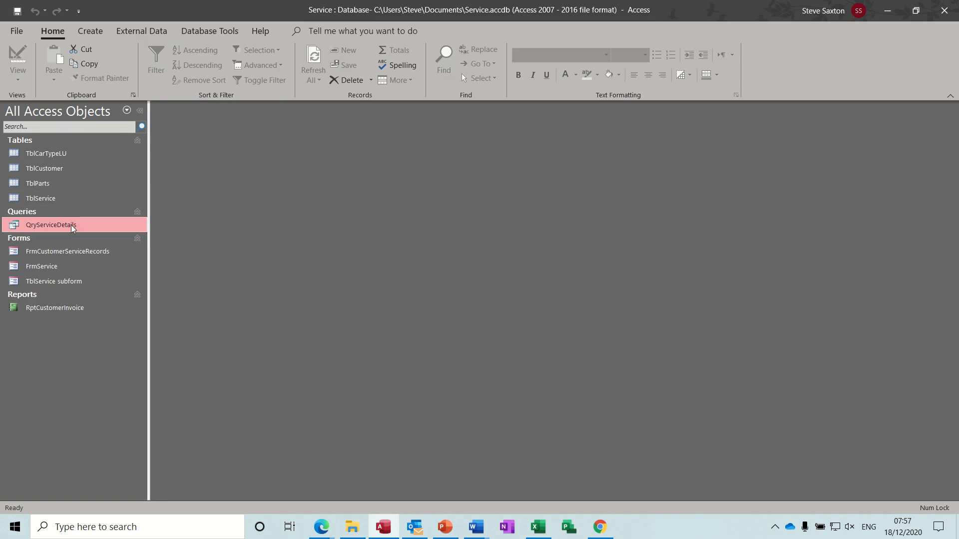
# Step: Examine the tables, fields and criteria of QryServiceDetails in Design View, and close the query
pyautogui.rightClick(70, 224)
pyautogui.click(107, 251)
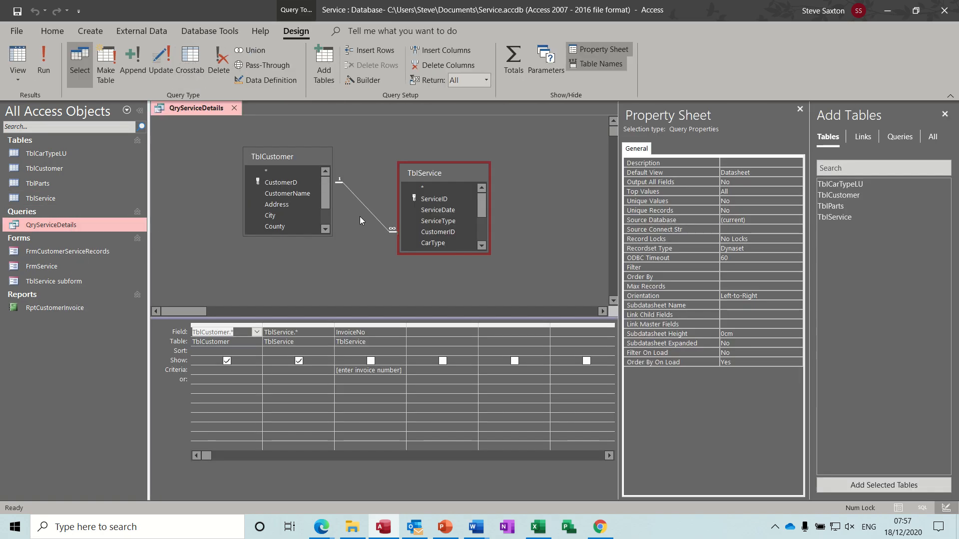
pyautogui.click(799, 109)
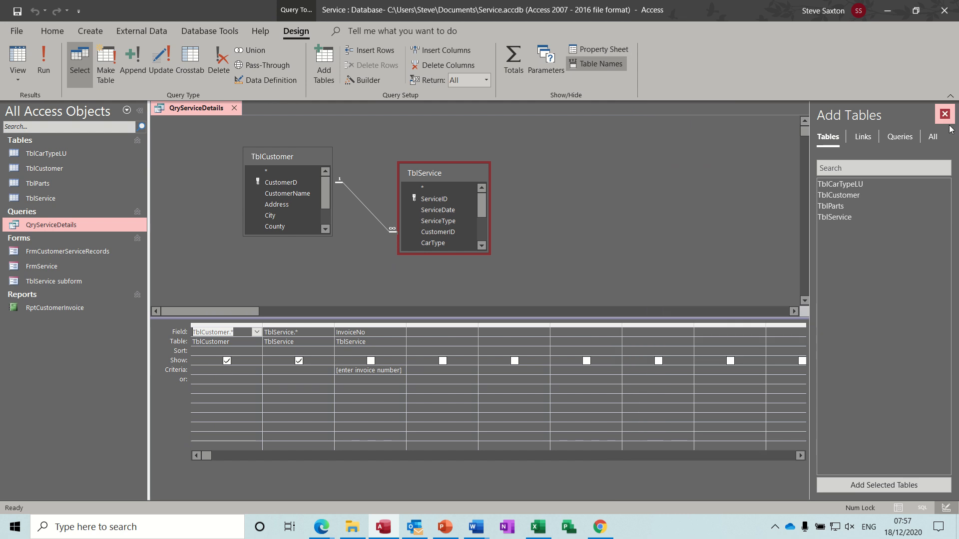
pyautogui.click(944, 114)
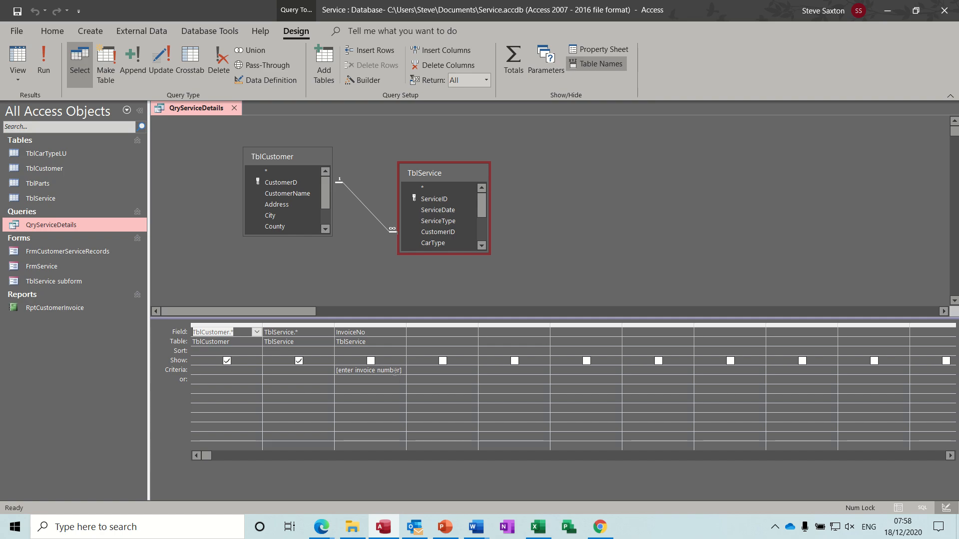
pyautogui.click(234, 109)
# Step: Examine the group headers, detail section and footers of RptCustomerInvoice in Design View, and close the report
pyautogui.click(73, 310)
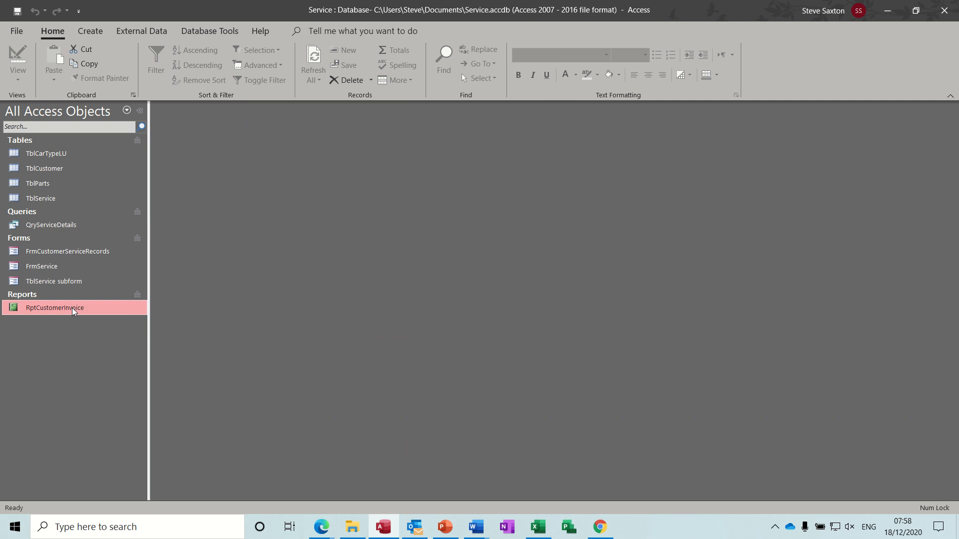
pyautogui.rightClick(72, 307)
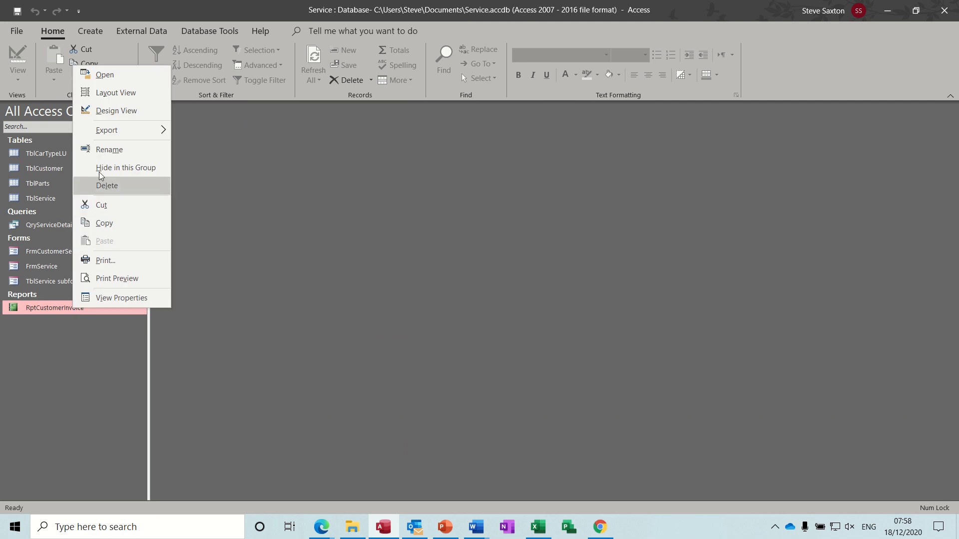
pyautogui.click(105, 111)
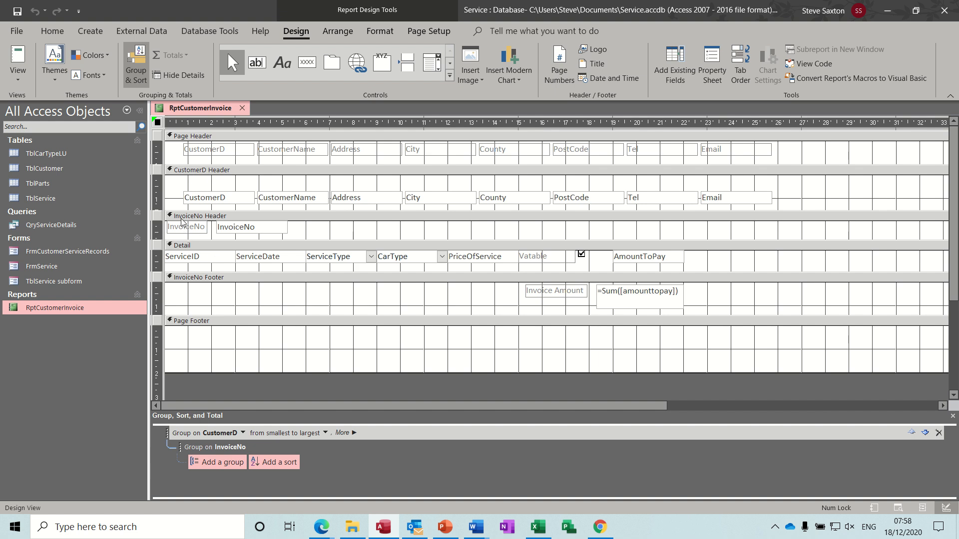
pyautogui.click(242, 108)
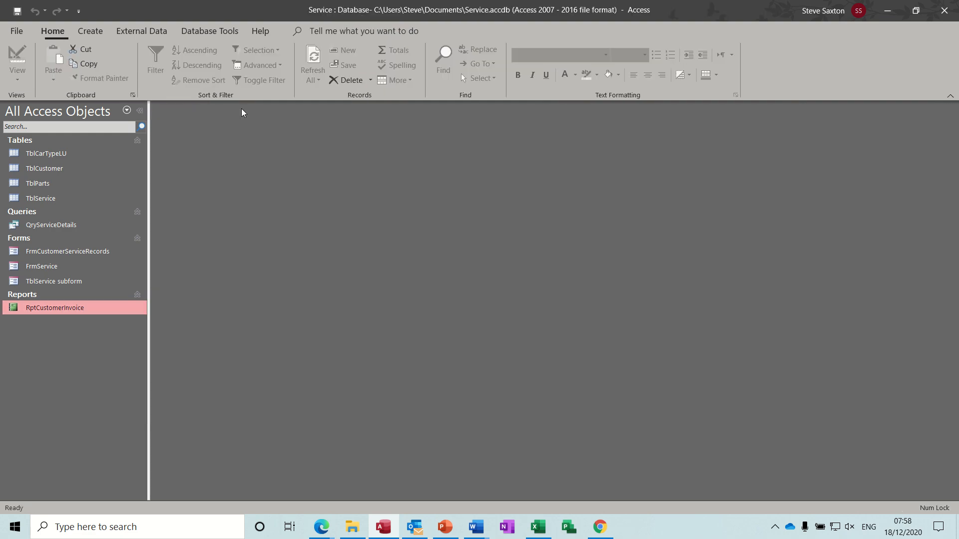
# Step: Run RptCustomerInvoice for invoice number 1, review the invoice, and close the report
pyautogui.doubleClick(52, 308)
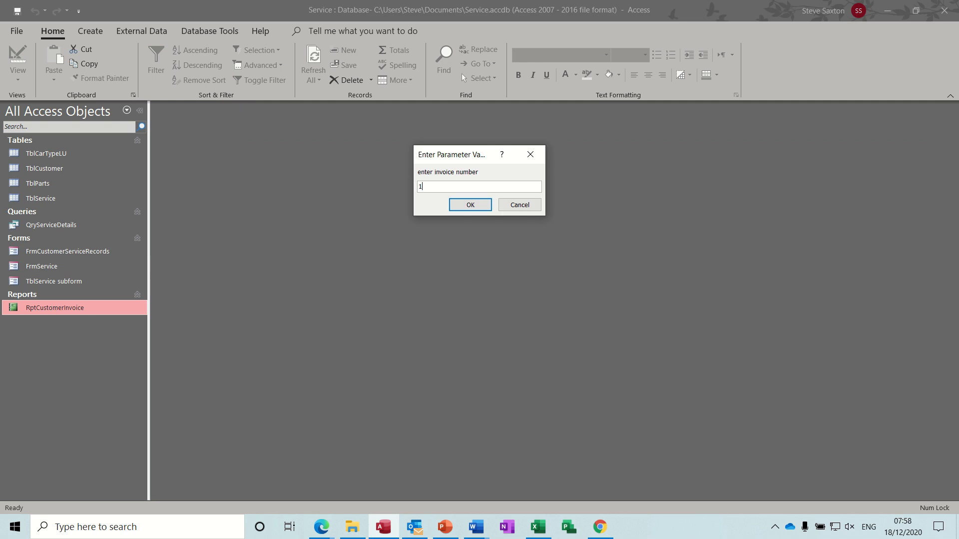
pyautogui.write('1')
pyautogui.press('Return')
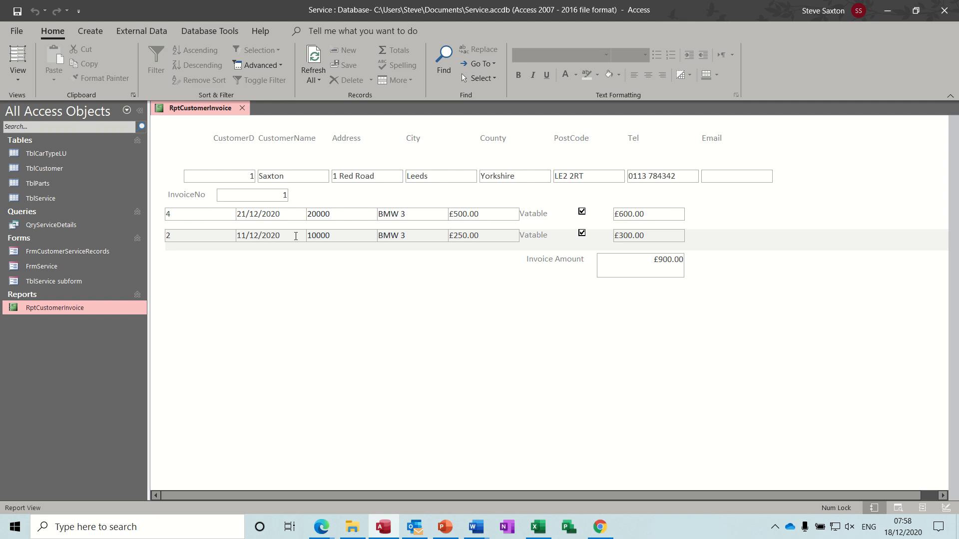
pyautogui.click(242, 108)
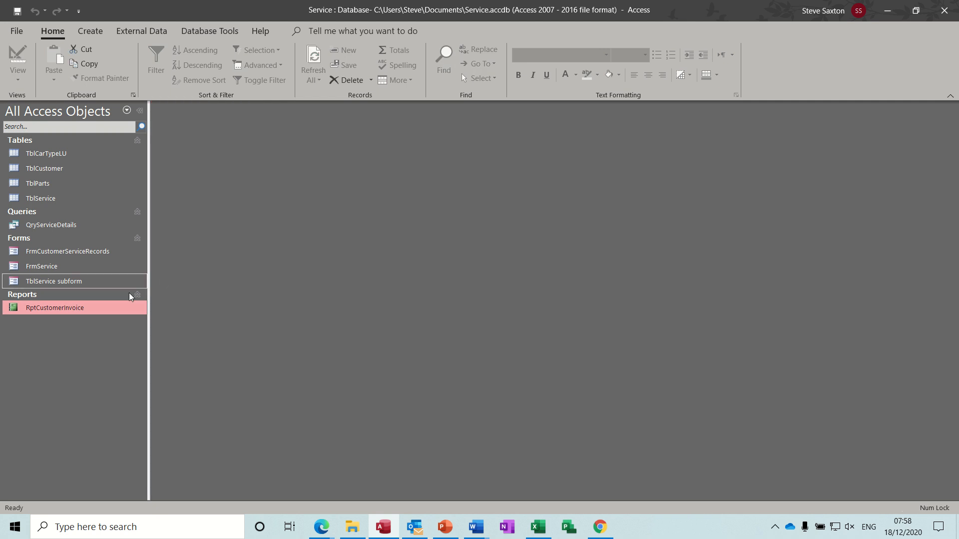
# Step: Run RptCustomerInvoice for invoice number 2, inspect its design including the invoice amount formula, and close the report
pyautogui.doubleClick(84, 311)
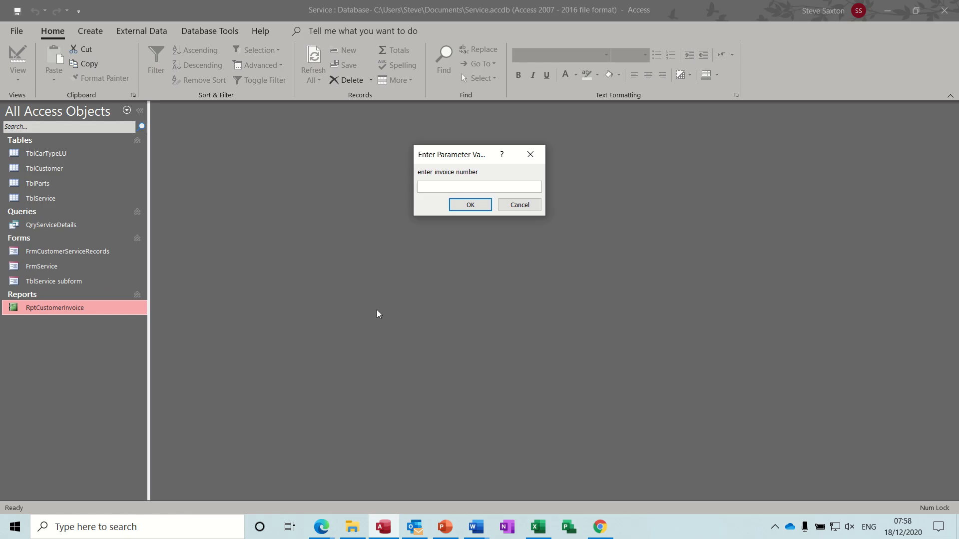
pyautogui.write('2')
pyautogui.press('Return')
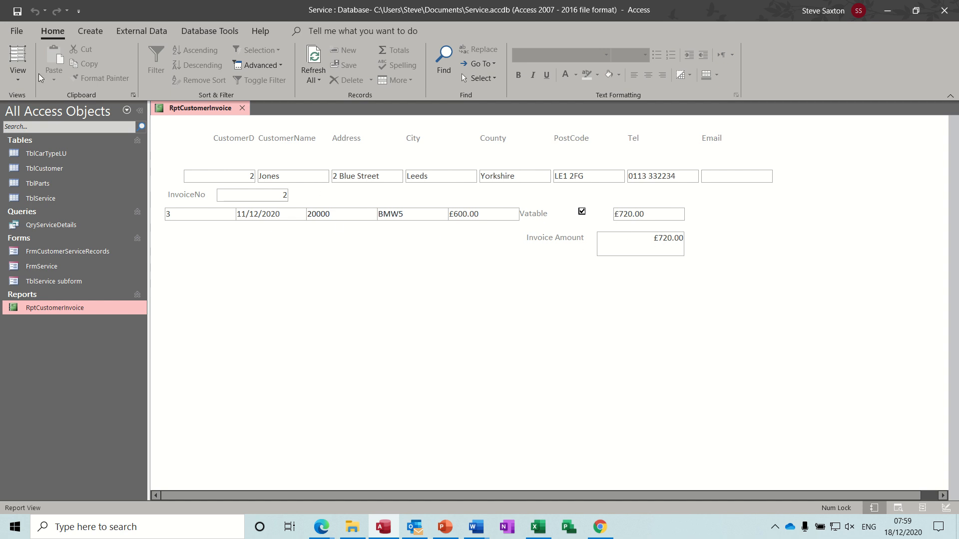
pyautogui.click(17, 79)
pyautogui.click(50, 190)
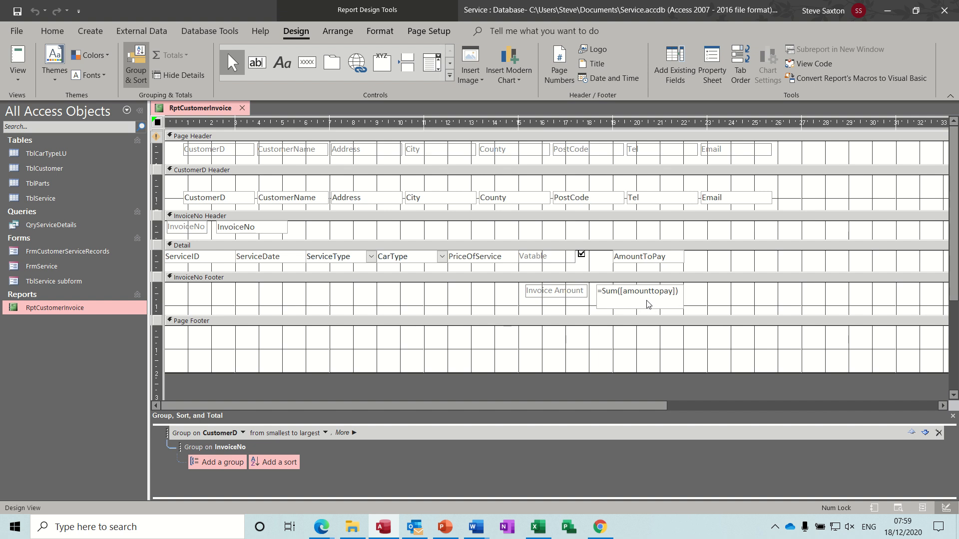
pyautogui.click(243, 109)
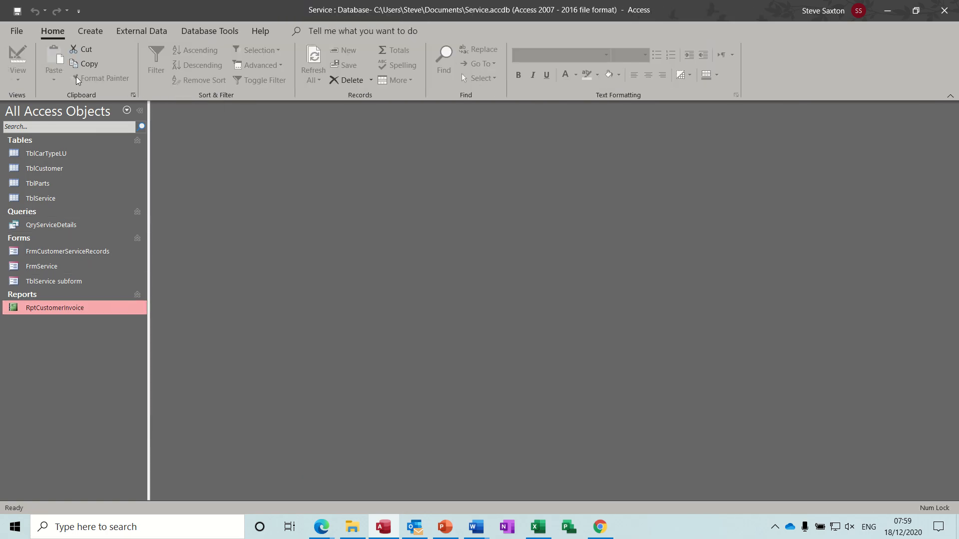
# Step: Create a new query in Design View with the TblCustomer and TblService tables
pyautogui.click(96, 32)
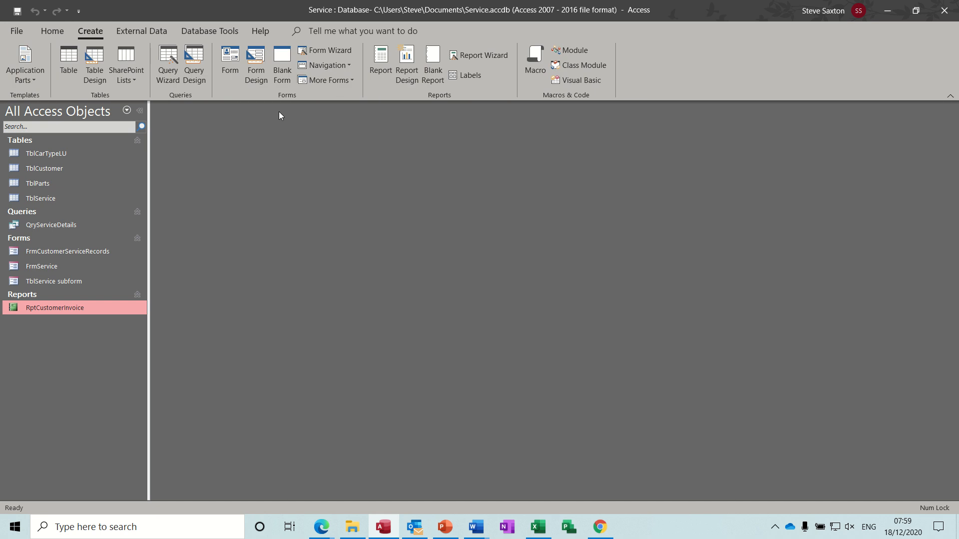
pyautogui.click(194, 65)
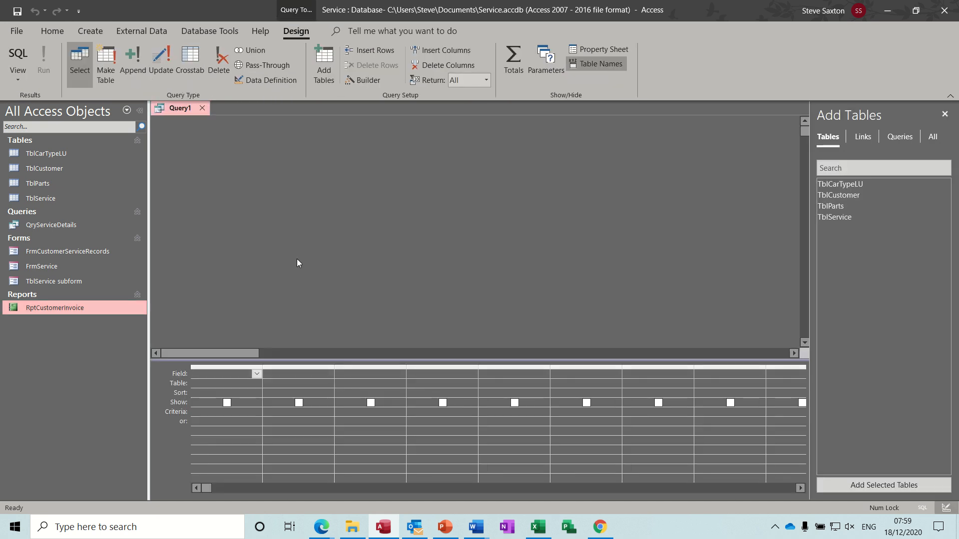
pyautogui.moveTo(69, 173); pyautogui.dragTo(301, 186)
pyautogui.moveTo(55, 199); pyautogui.dragTo(474, 208)
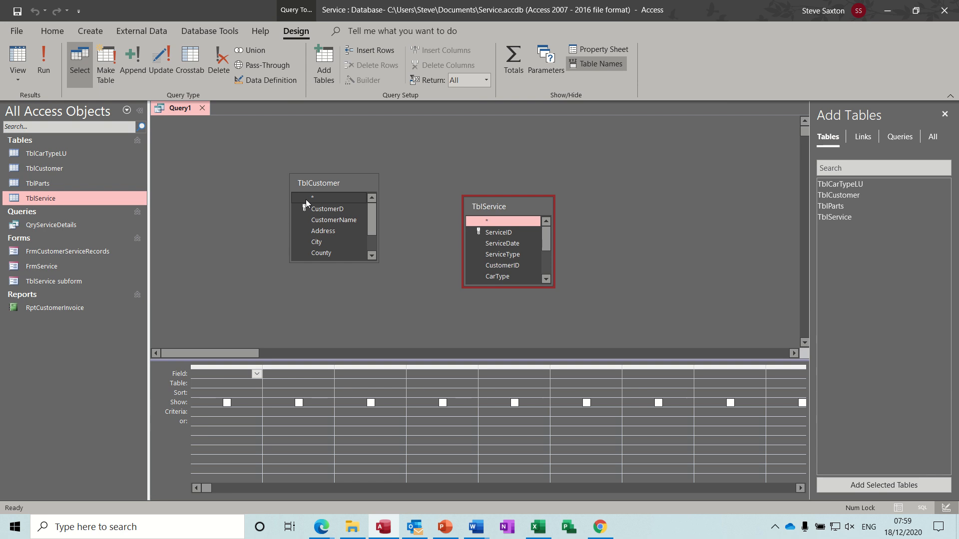
# Step: Add all fields of TblCustomer and all fields of TblService to the query grid
pyautogui.moveTo(319, 202); pyautogui.dragTo(225, 374)
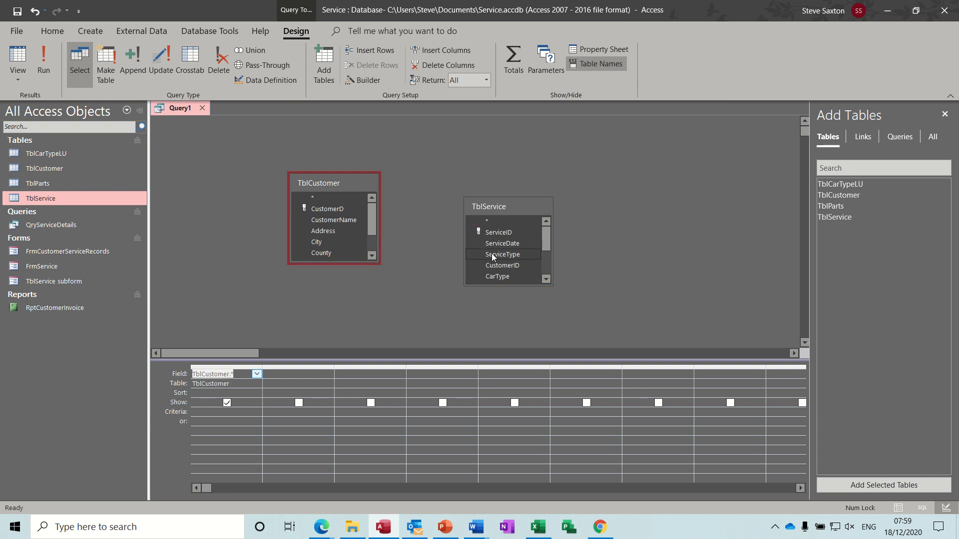
pyautogui.click(492, 222)
pyautogui.doubleClick(492, 220)
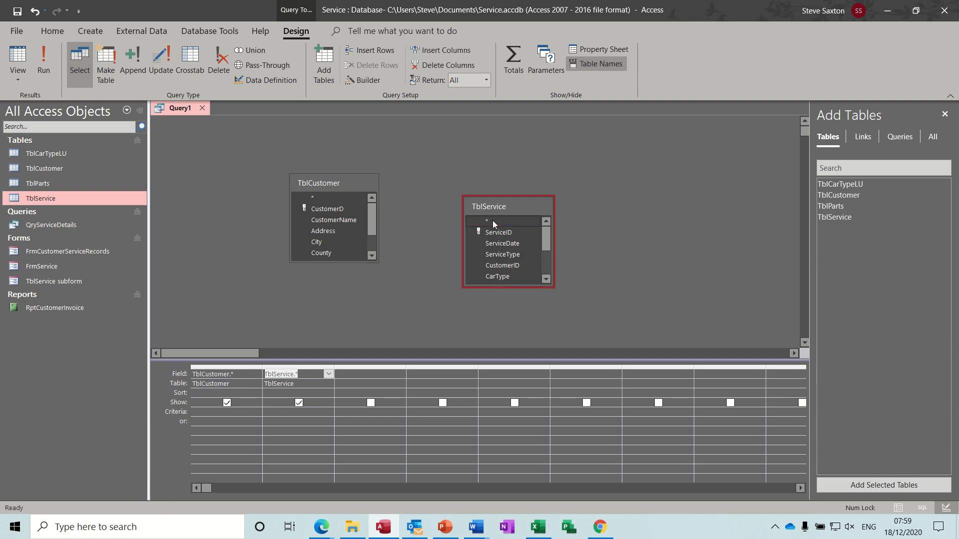
# Step: Add InvoiceNo from TblService to the query as a non-displayed column with the parameter criterion [enter Invoice Number]
pyautogui.click(357, 375)
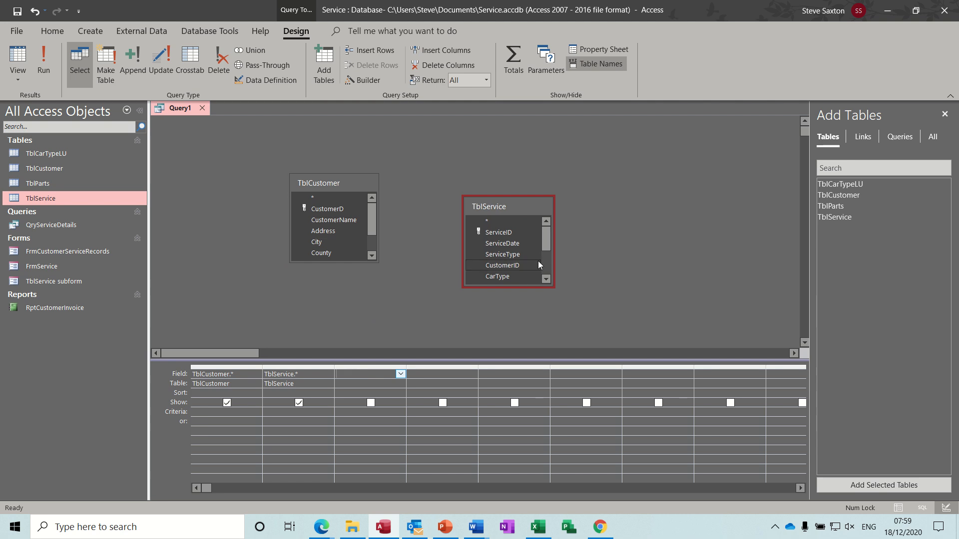
pyautogui.moveTo(547, 234); pyautogui.dragTo(547, 261)
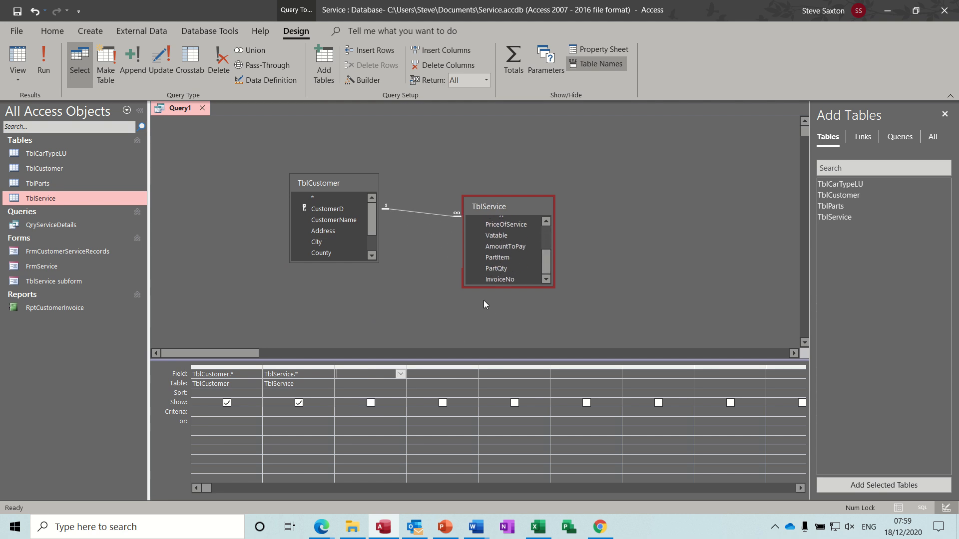
pyautogui.doubleClick(497, 280)
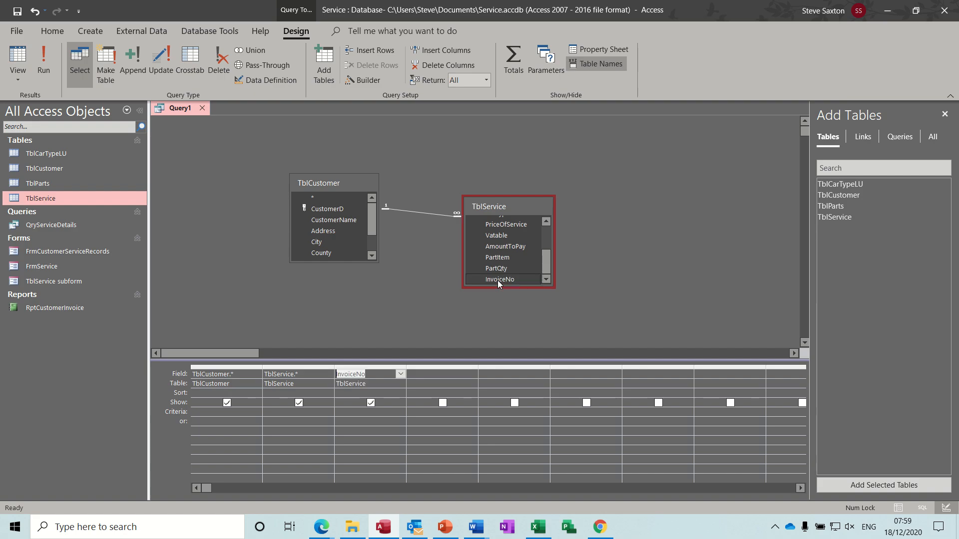
pyautogui.click(370, 402)
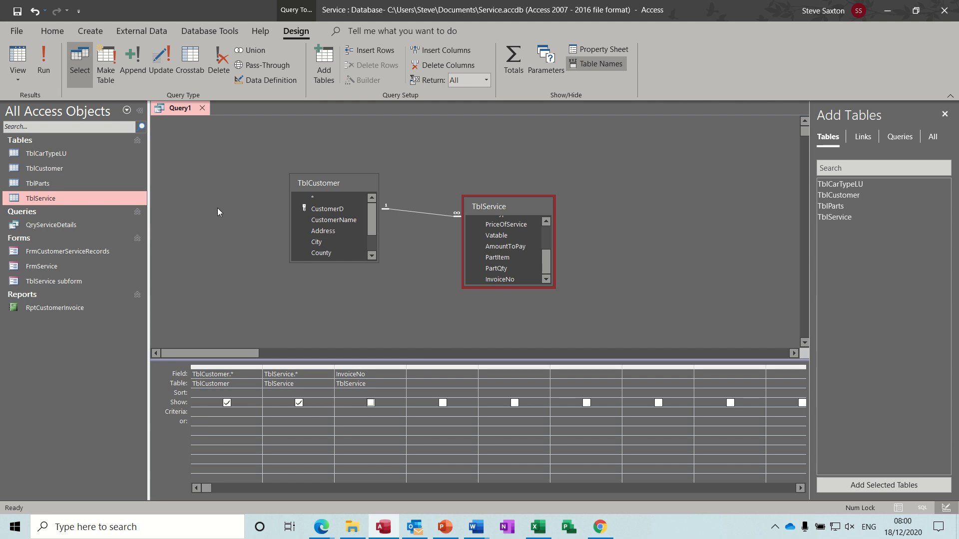
pyautogui.click(346, 412)
pyautogui.write('[enter Invoice Number')
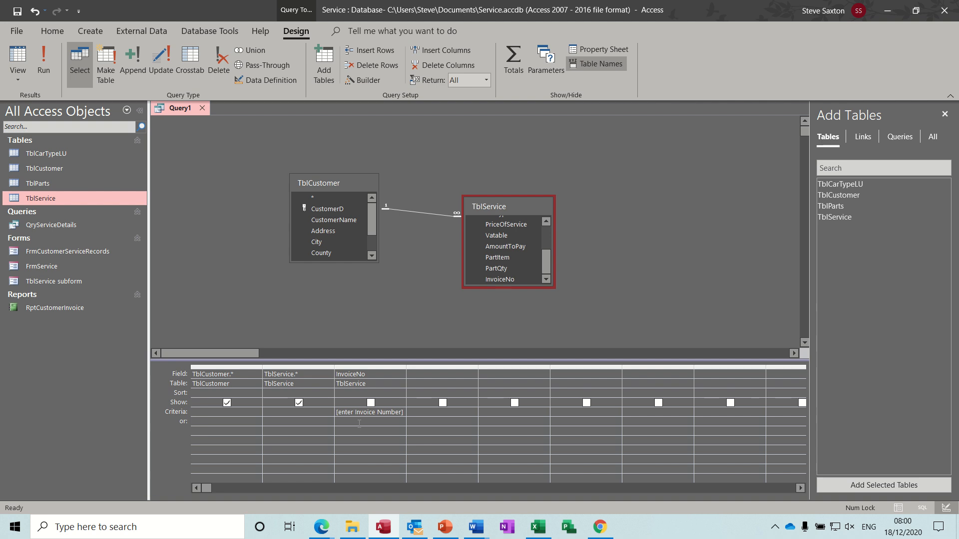
# Step: Test the query with invoice number 1, review the returned records, and return to its design
pyautogui.click(45, 66)
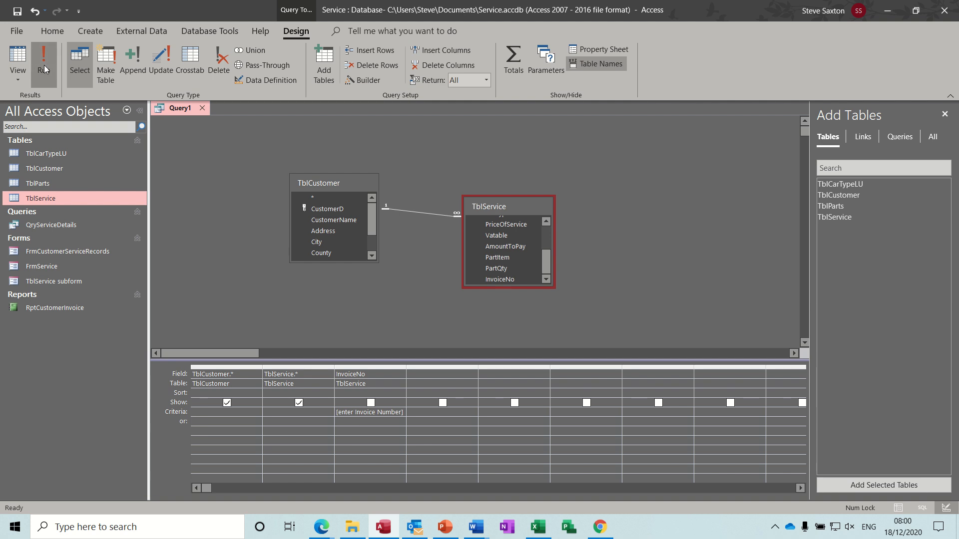
pyautogui.write('1')
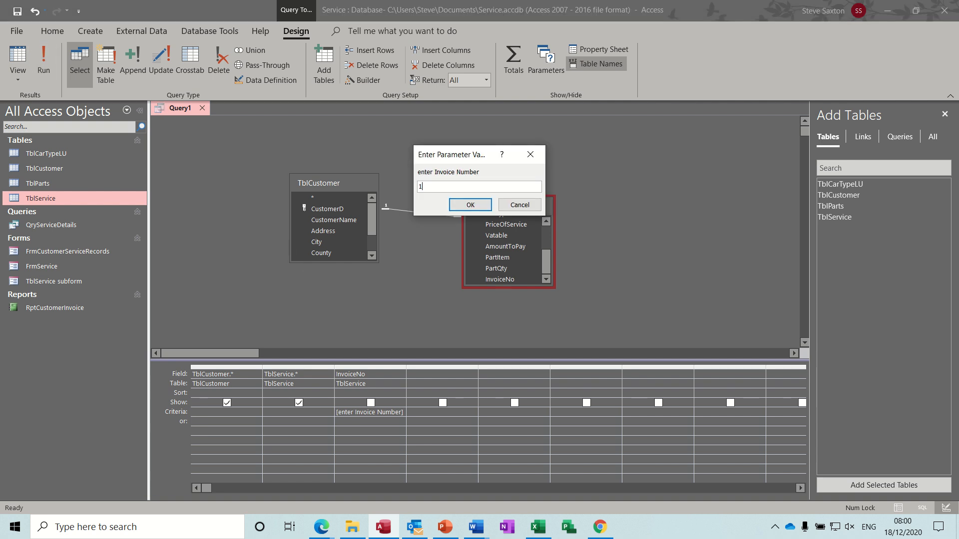
pyautogui.press('Return')
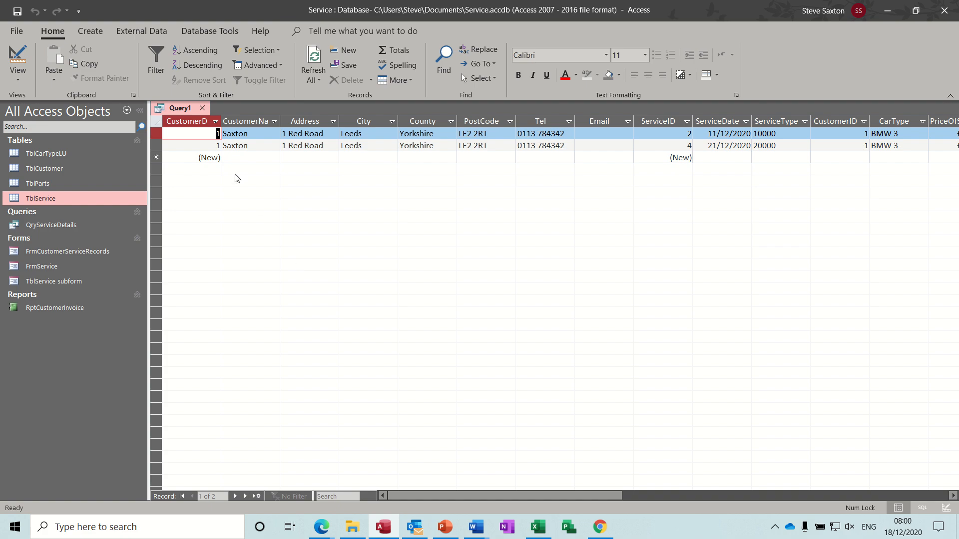
pyautogui.click(18, 57)
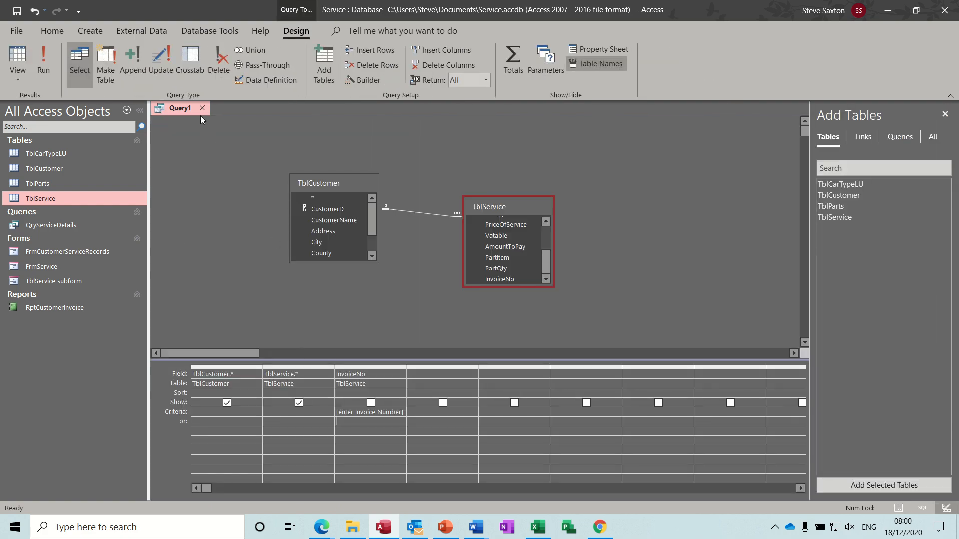
# Step: Save the query as qrytest and close it
pyautogui.click(17, 11)
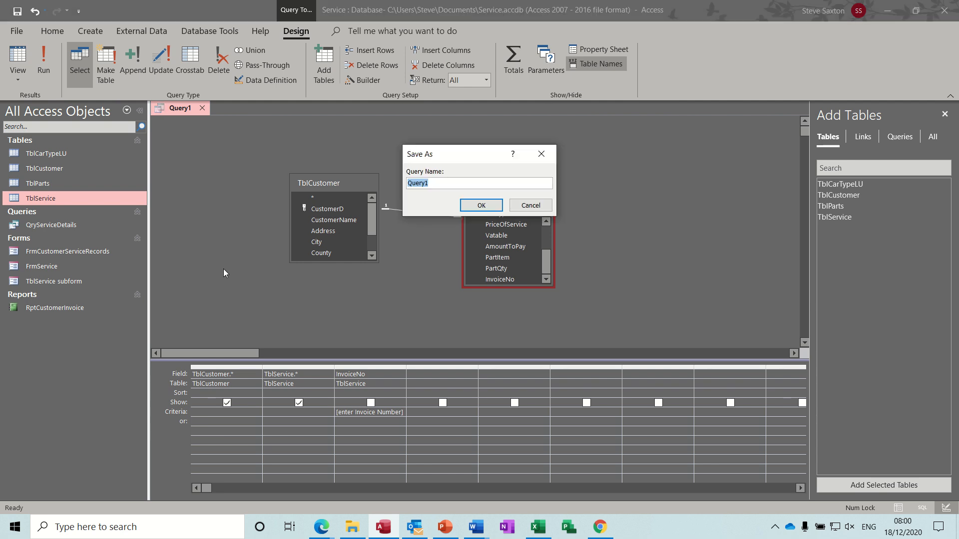
pyautogui.write('qrytest')
pyautogui.click(480, 206)
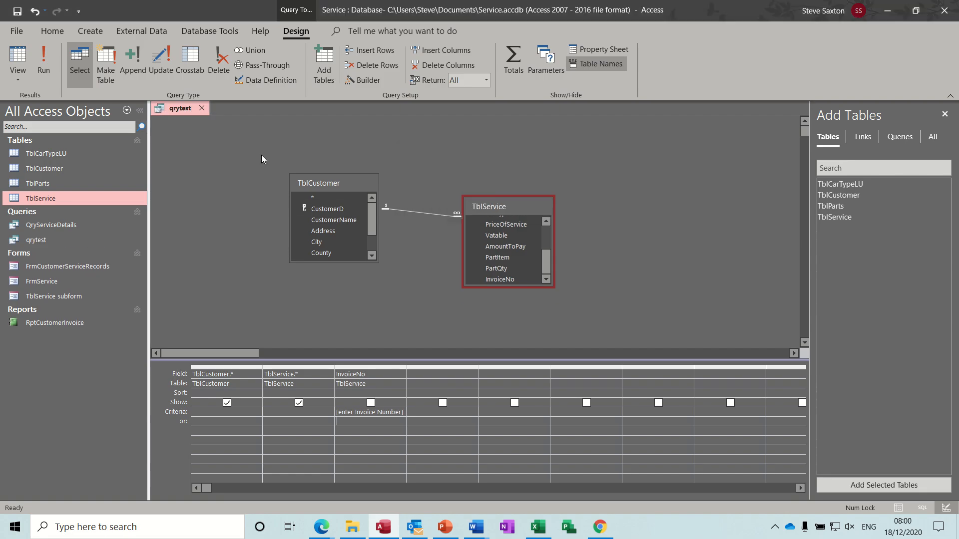
pyautogui.click(202, 109)
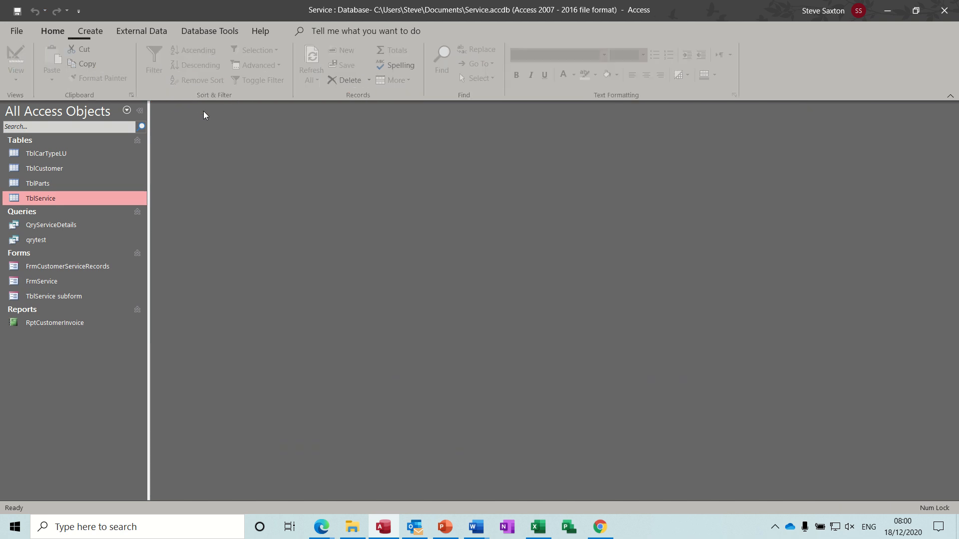
# Step: Create a new report in Design View, set its Record Source to qrytest, and show the list of available fields
pyautogui.click(50, 241)
pyautogui.click(103, 33)
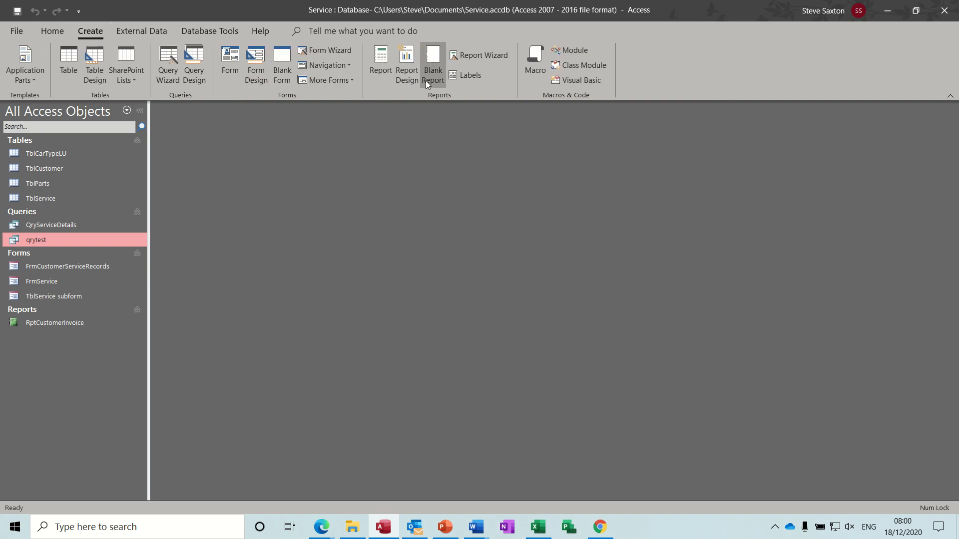
pyautogui.click(412, 59)
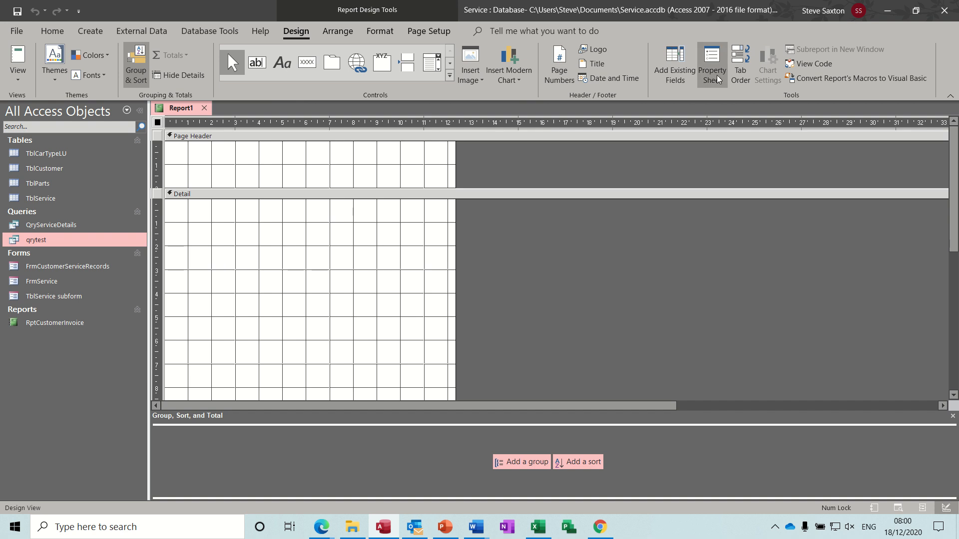
pyautogui.click(709, 63)
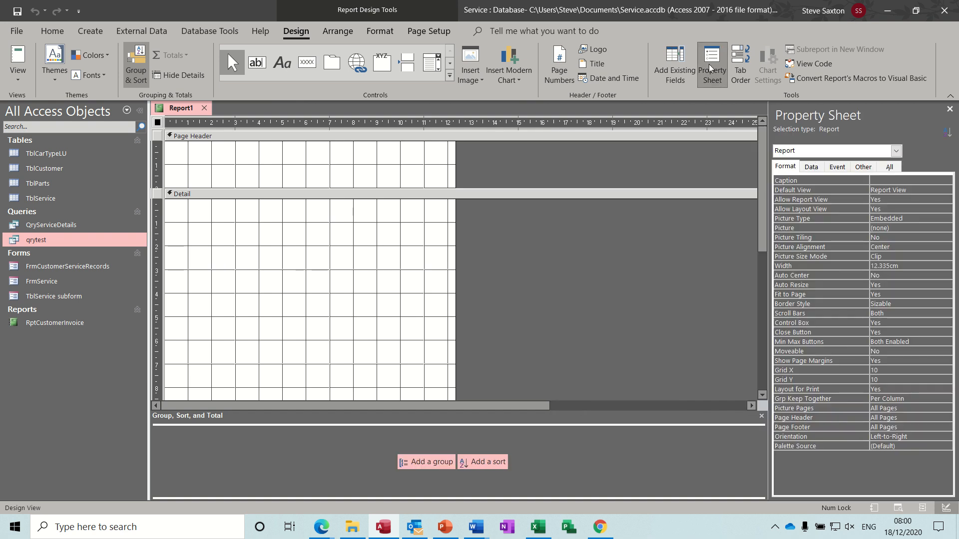
pyautogui.click(808, 168)
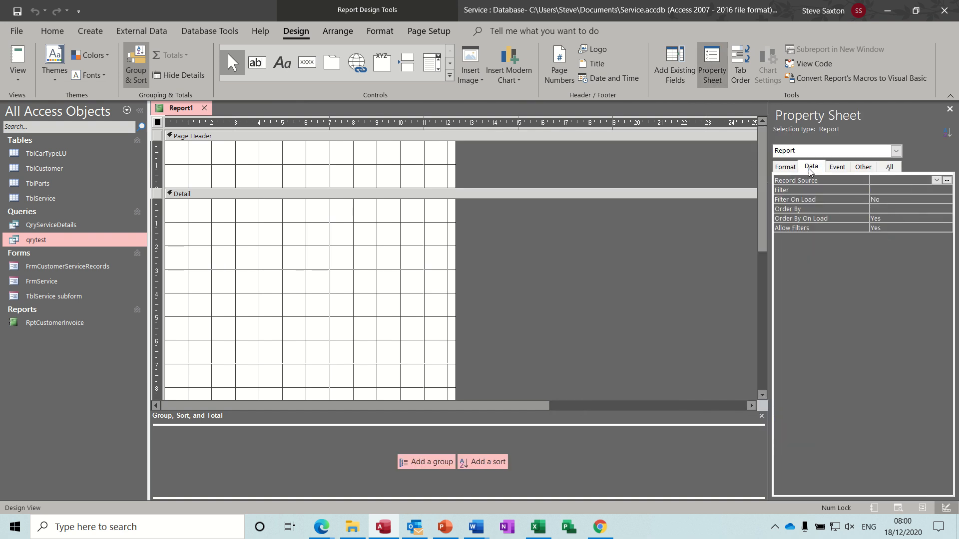
pyautogui.click(936, 180)
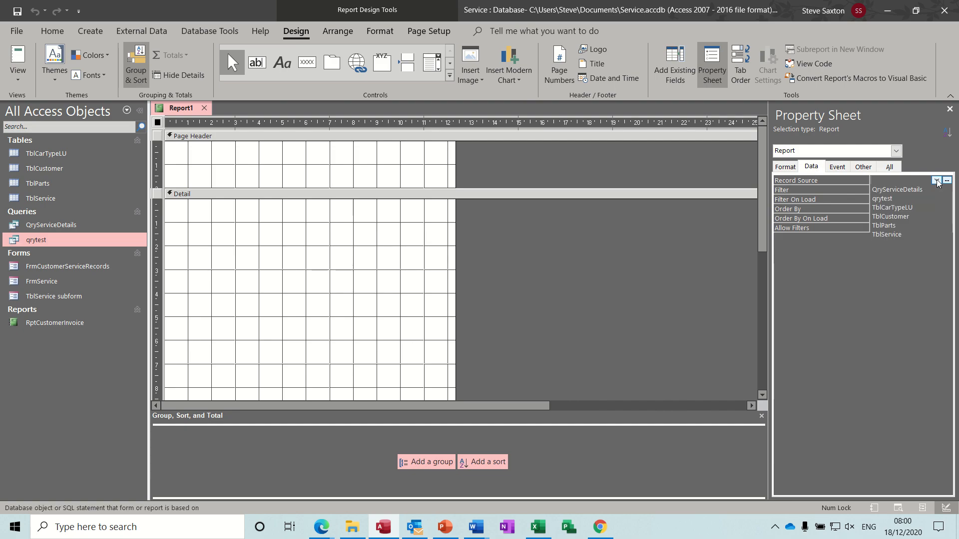
pyautogui.click(879, 198)
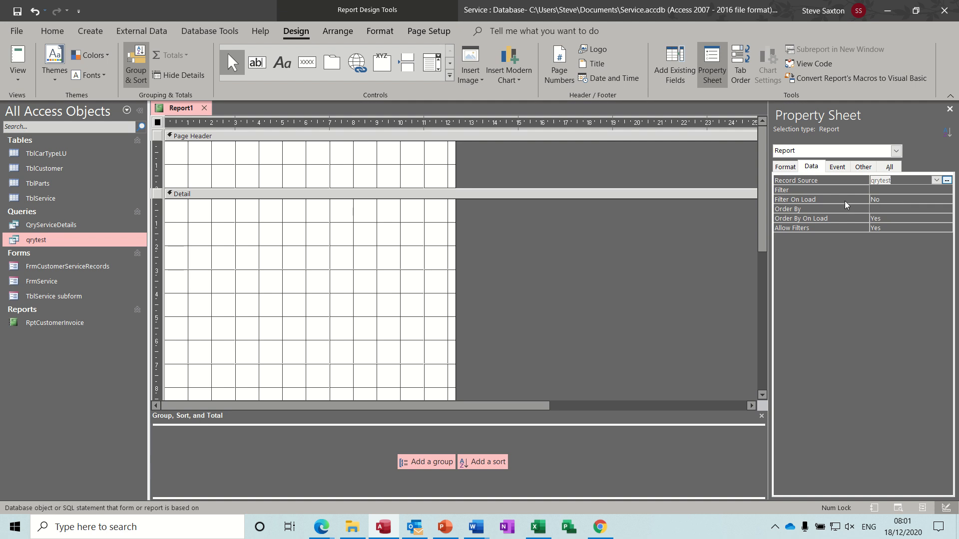
pyautogui.click(679, 64)
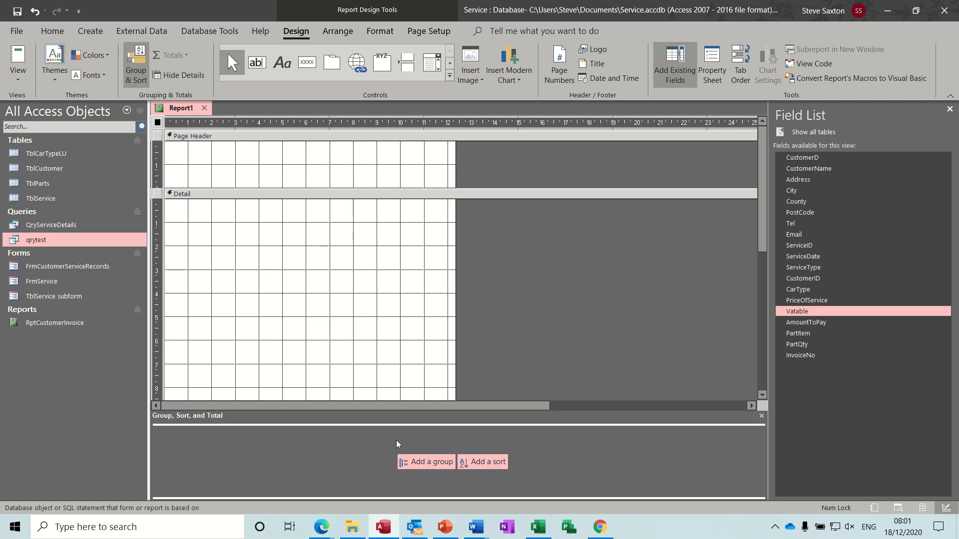
# Step: Group the report on CustomerD, with a nested group on InvoiceNo
pyautogui.click(133, 62)
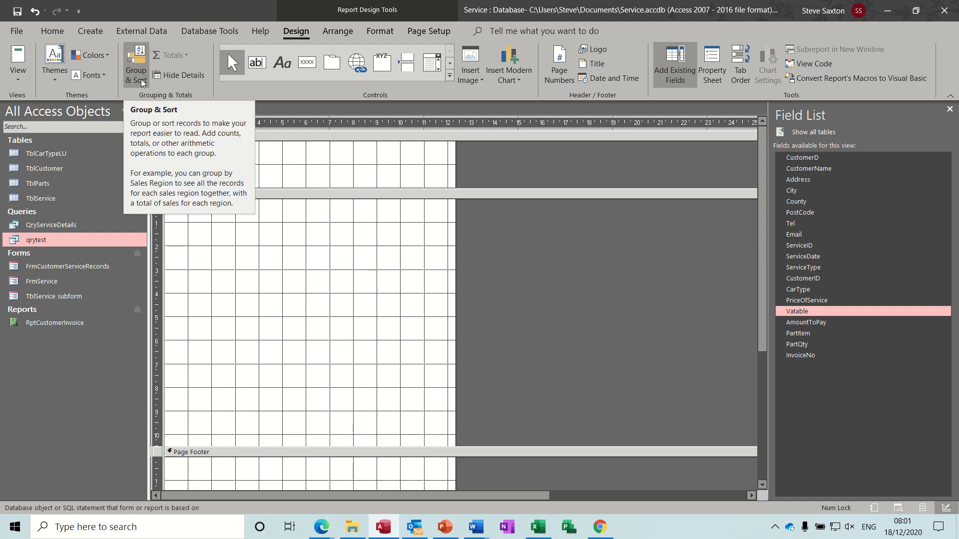
pyautogui.click(138, 60)
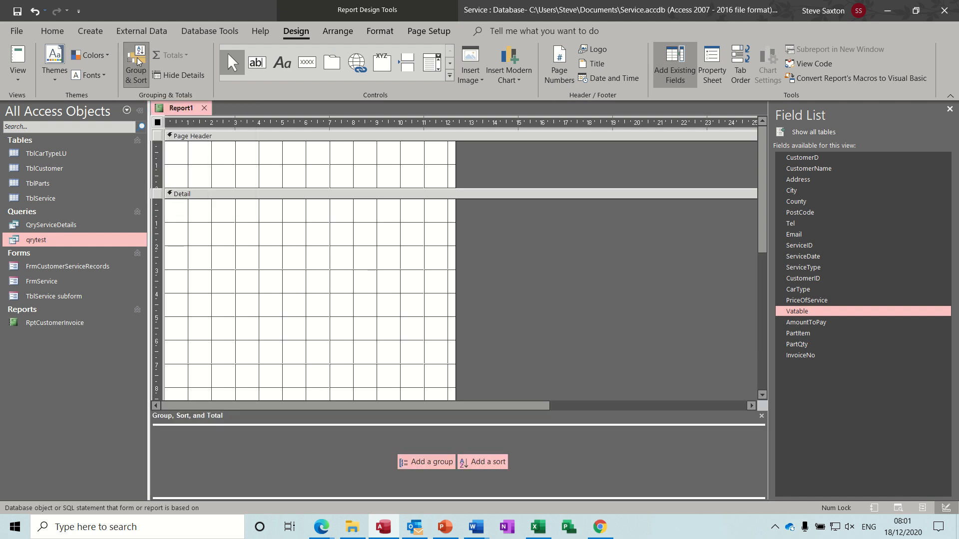
pyautogui.click(423, 463)
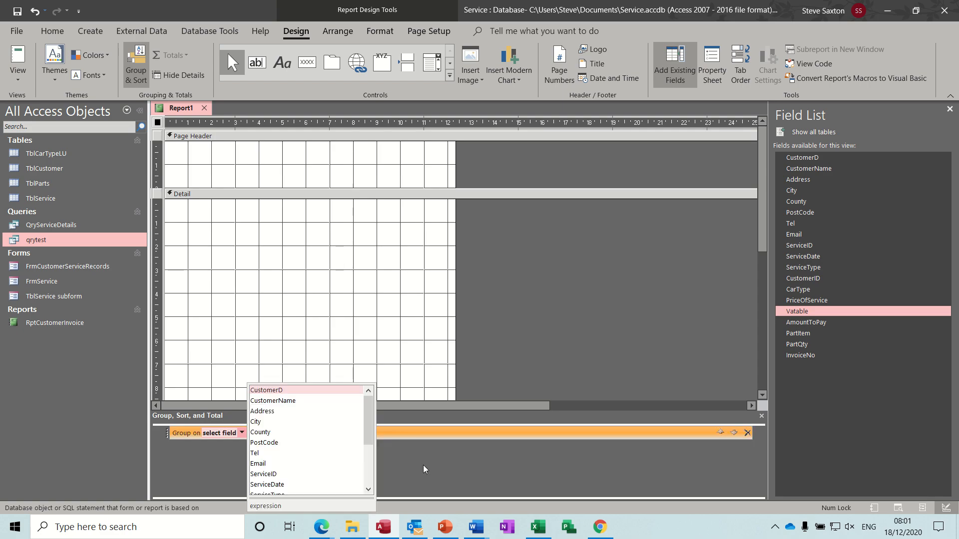
pyautogui.click(283, 392)
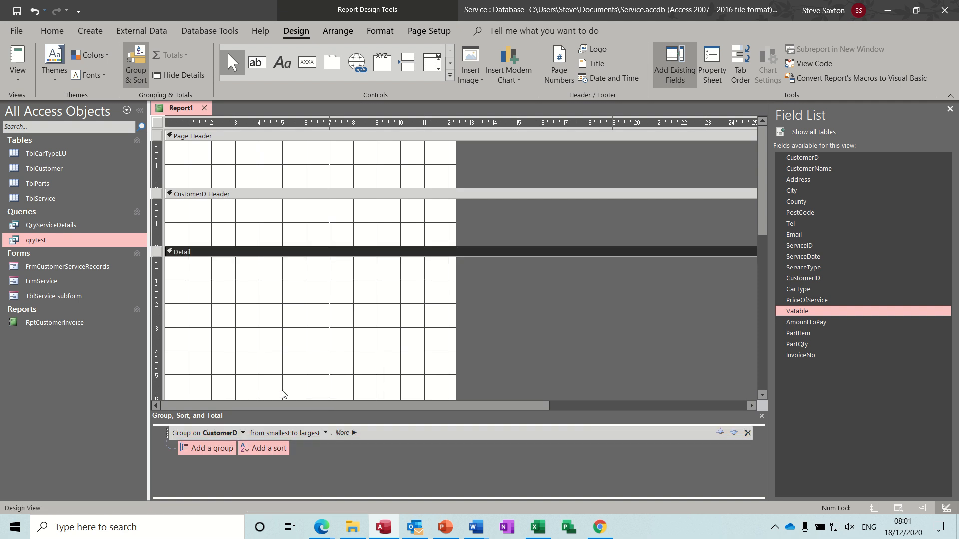
pyautogui.click(208, 448)
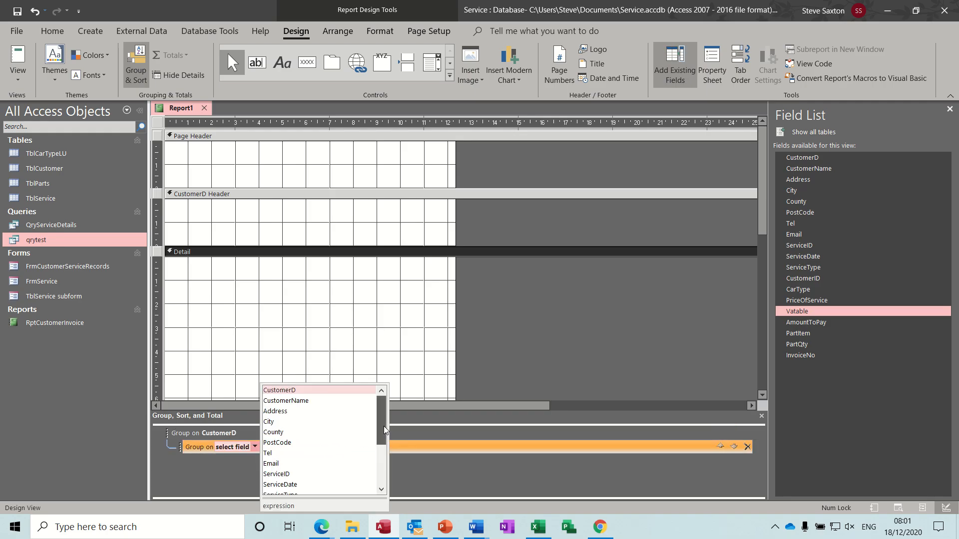
pyautogui.moveTo(384, 426); pyautogui.dragTo(385, 473)
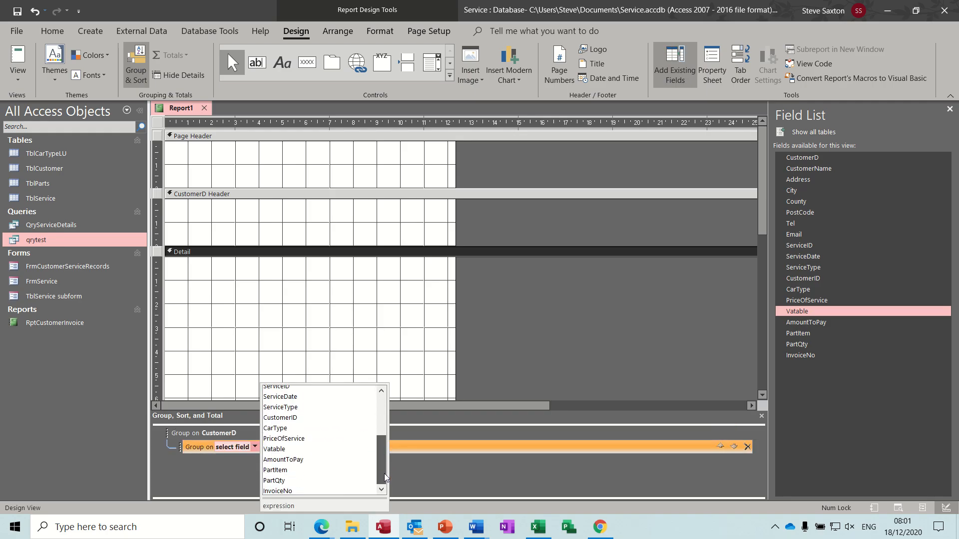
pyautogui.click(278, 491)
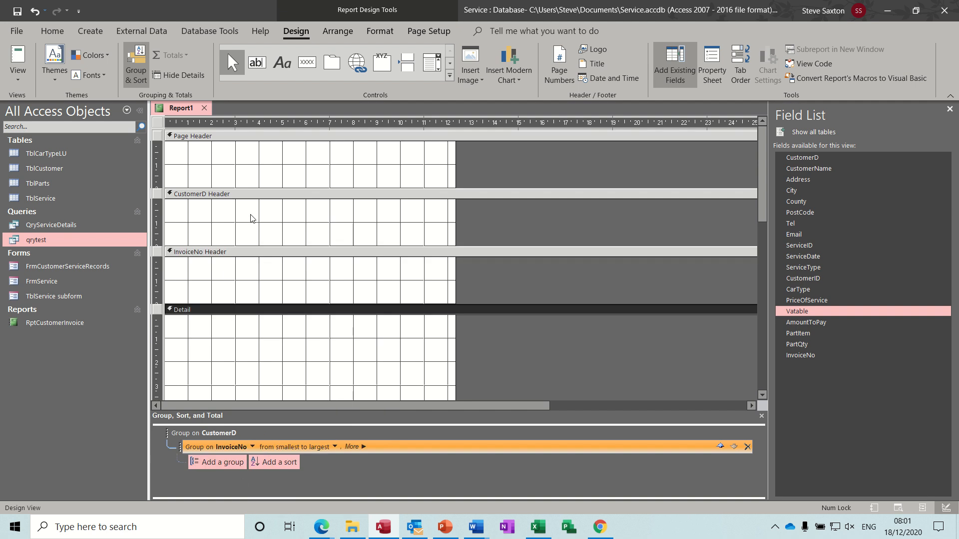
# Step: Add the fields from CustomerD through Email to the CustomerD Header section
pyautogui.click(328, 225)
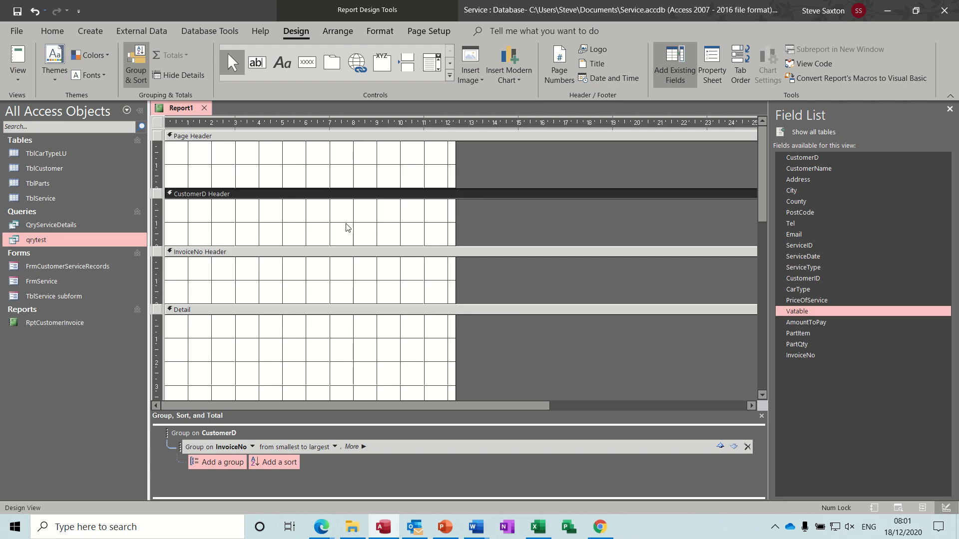
pyautogui.click(795, 157)
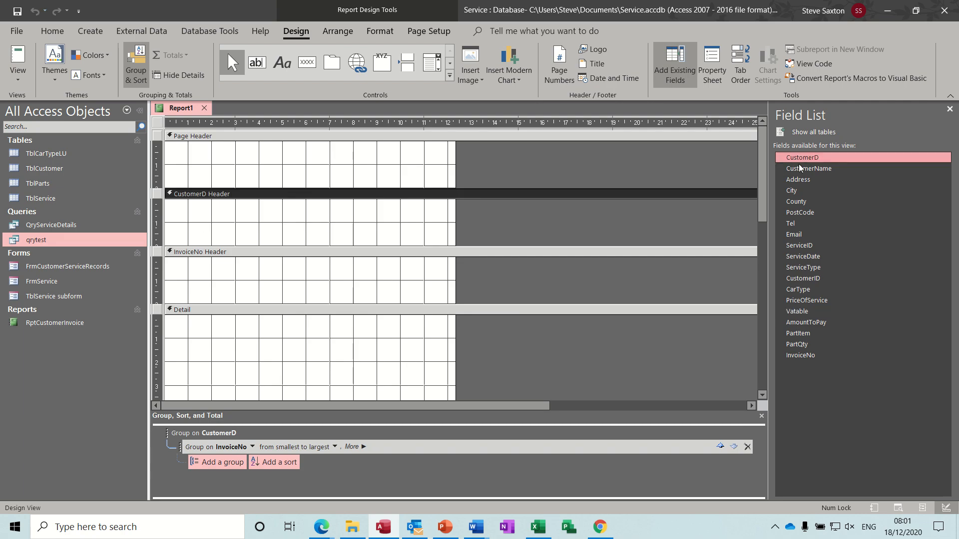
pyautogui.keyDown('shift'); pyautogui.click(793, 235); pyautogui.keyUp('shift')
pyautogui.moveTo(792, 235); pyautogui.dragTo(286, 210)
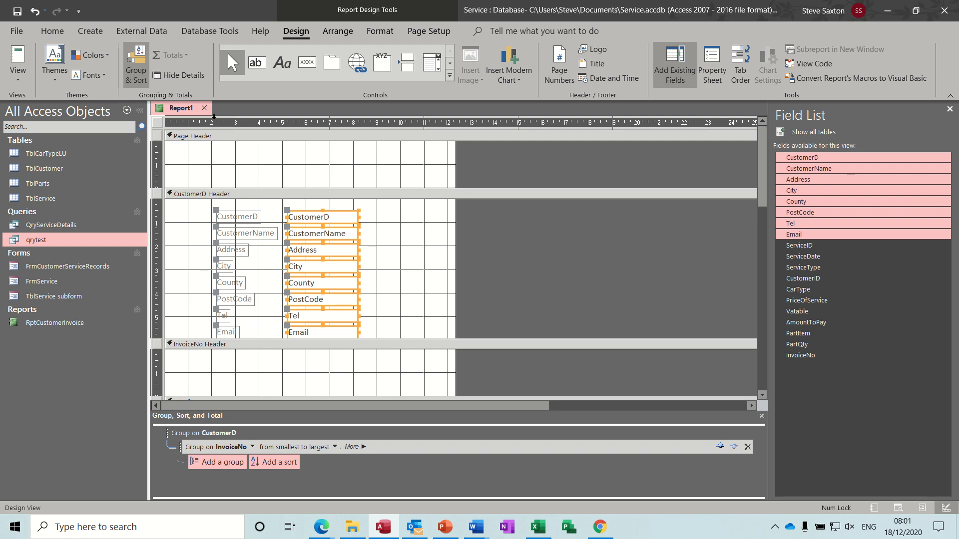
# Step: Arrange the customer fields in a tabular layout at the report's left margin and reduce the CustomerD Header height to fit them
pyautogui.click(336, 34)
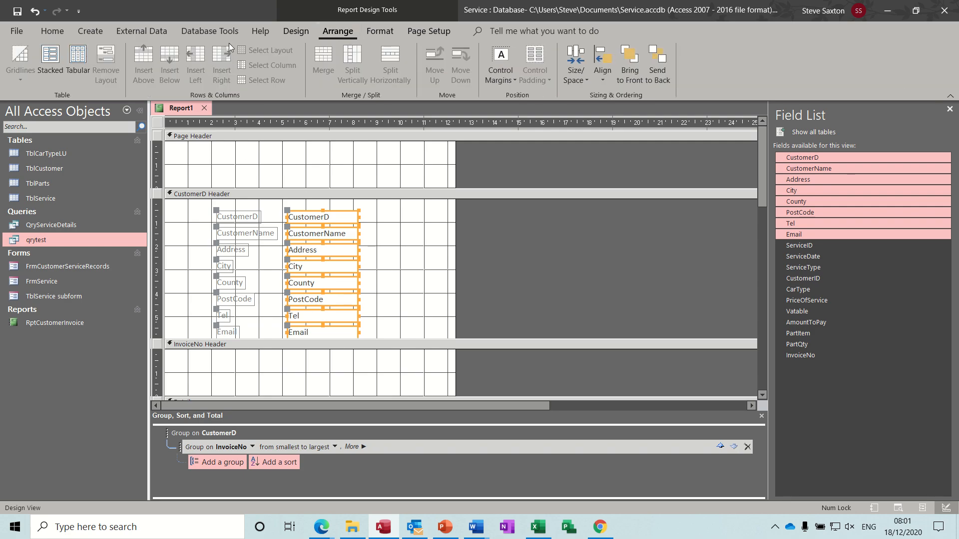
pyautogui.click(76, 60)
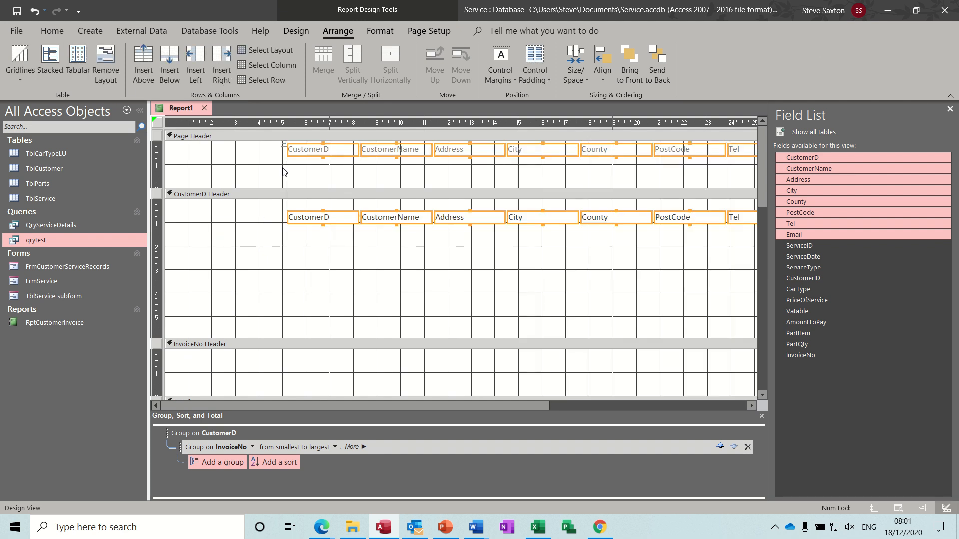
pyautogui.moveTo(270, 151); pyautogui.dragTo(209, 151)
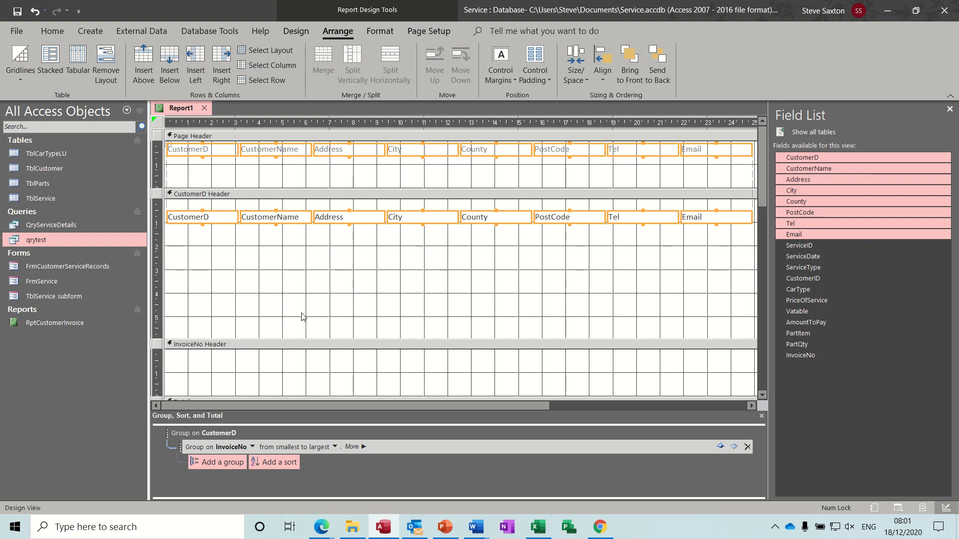
pyautogui.moveTo(303, 341); pyautogui.dragTo(303, 238)
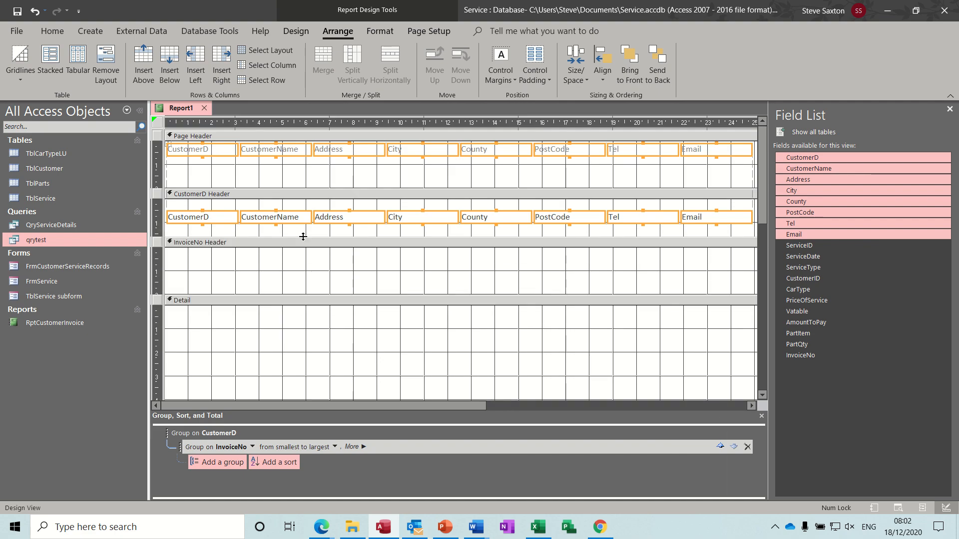
# Step: Preview the report for invoice number 1 and return to Design View
pyautogui.click(294, 31)
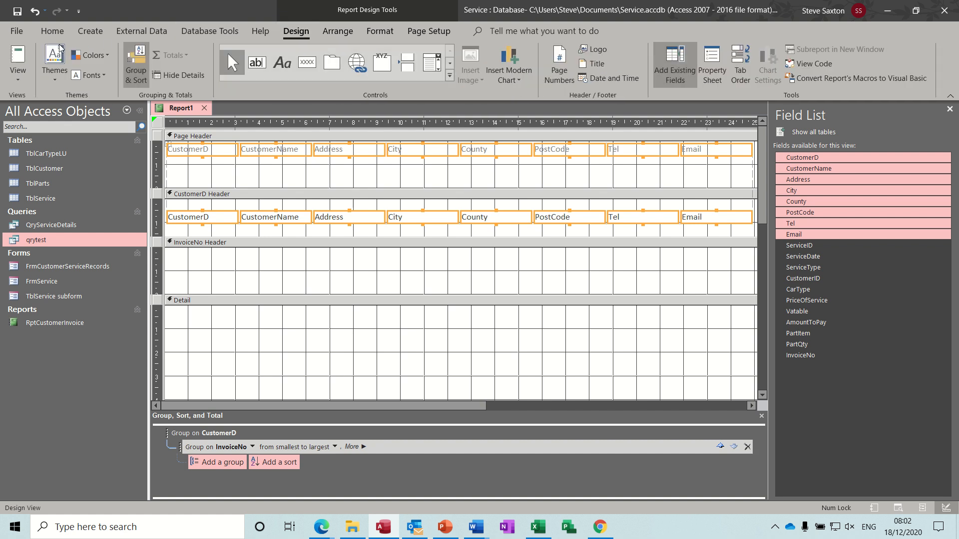
pyautogui.click(18, 57)
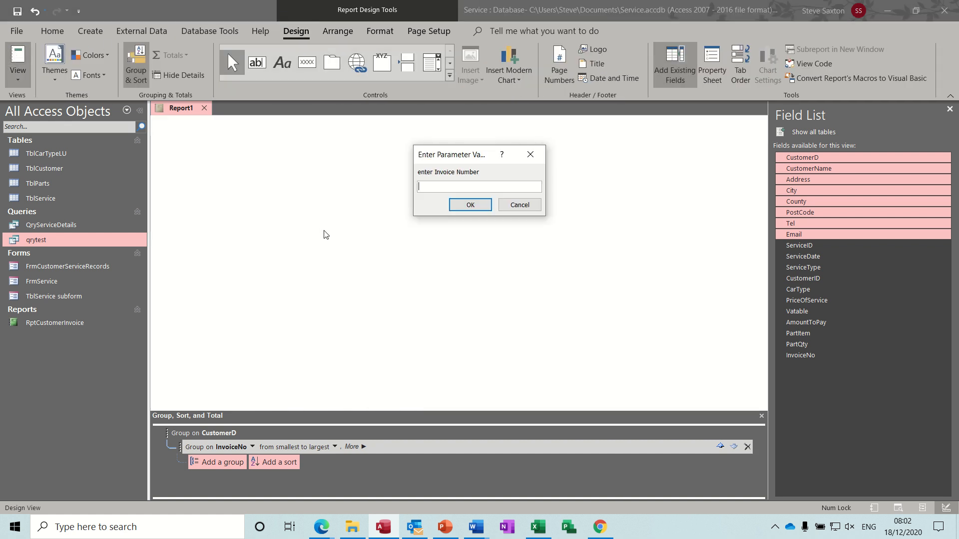
pyautogui.write('1')
pyautogui.press('Return')
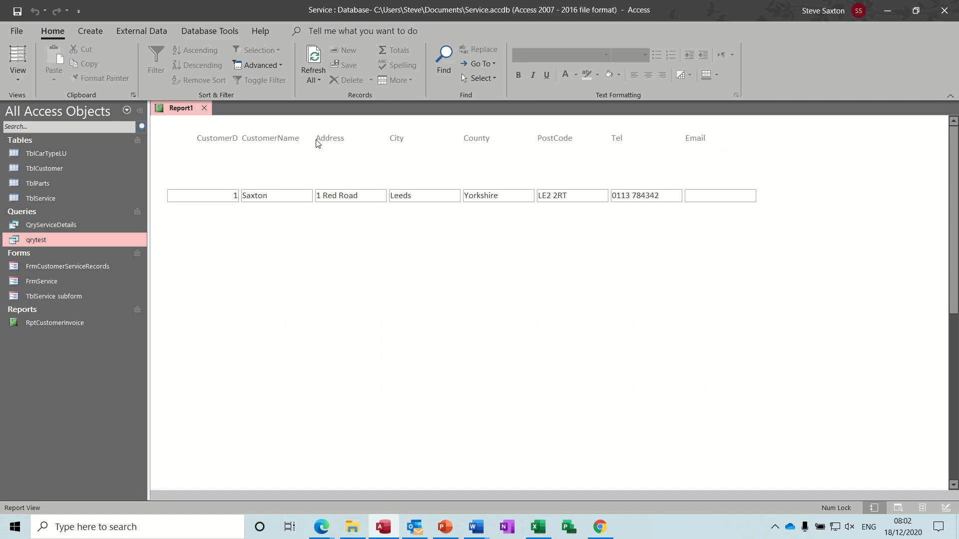
pyautogui.click(17, 81)
pyautogui.click(47, 192)
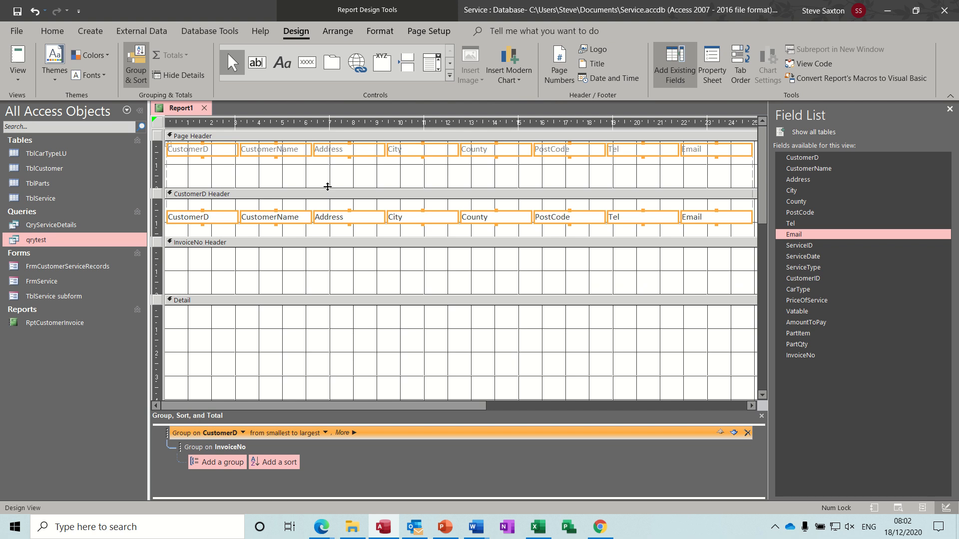
# Step: Shorten the Page Header section and place the InvoiceNo field directly beside its label at the top of the InvoiceNo Header
pyautogui.moveTo(328, 186); pyautogui.dragTo(328, 169)
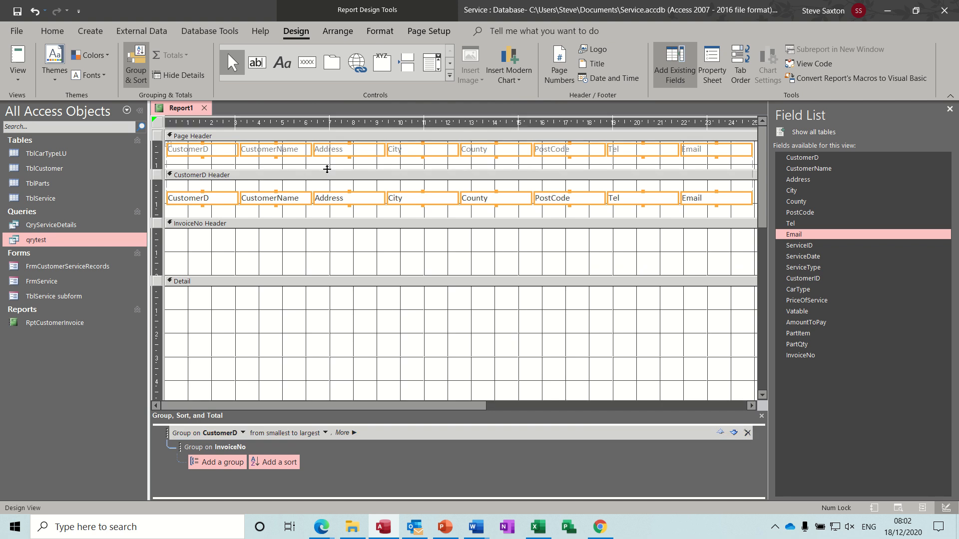
pyautogui.click(277, 253)
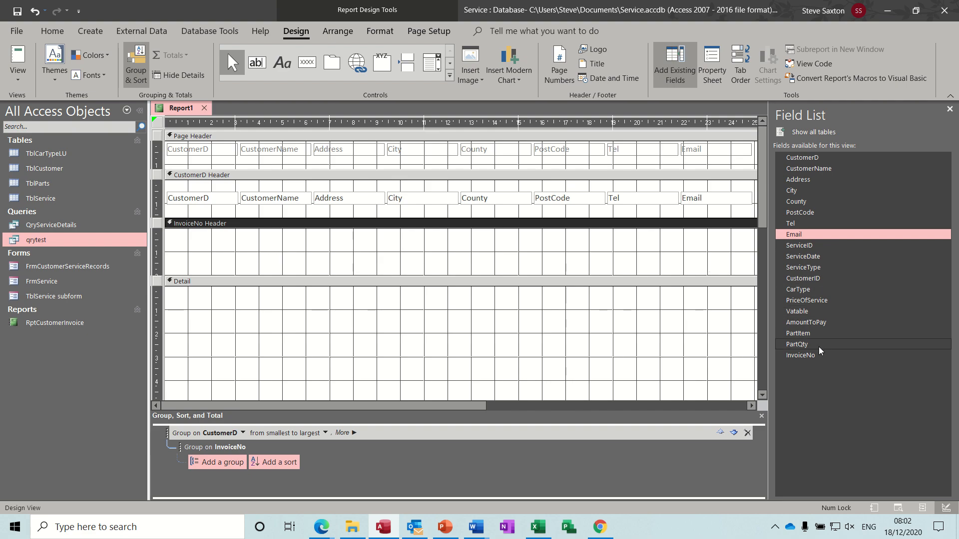
pyautogui.moveTo(814, 355); pyautogui.dragTo(254, 232)
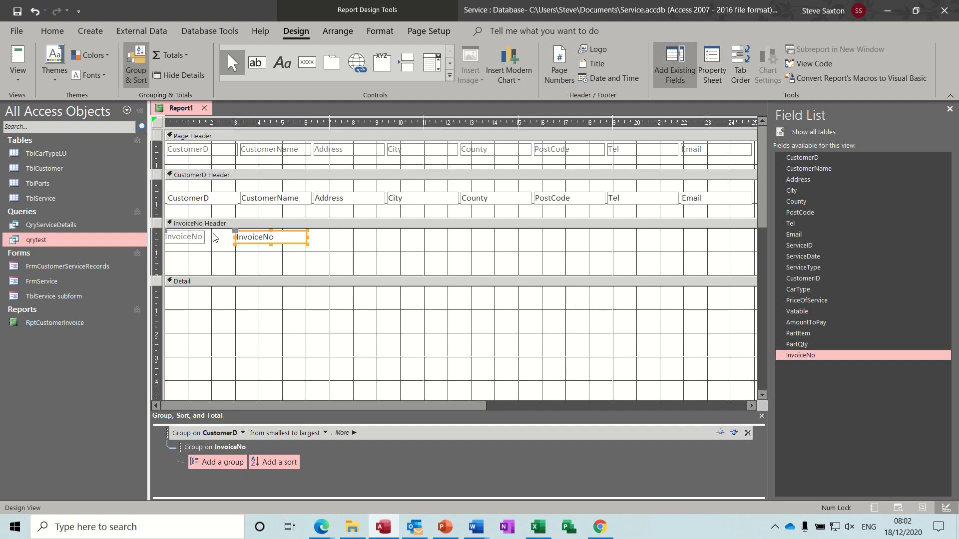
pyautogui.moveTo(236, 232); pyautogui.dragTo(205, 232)
pyautogui.click(252, 255)
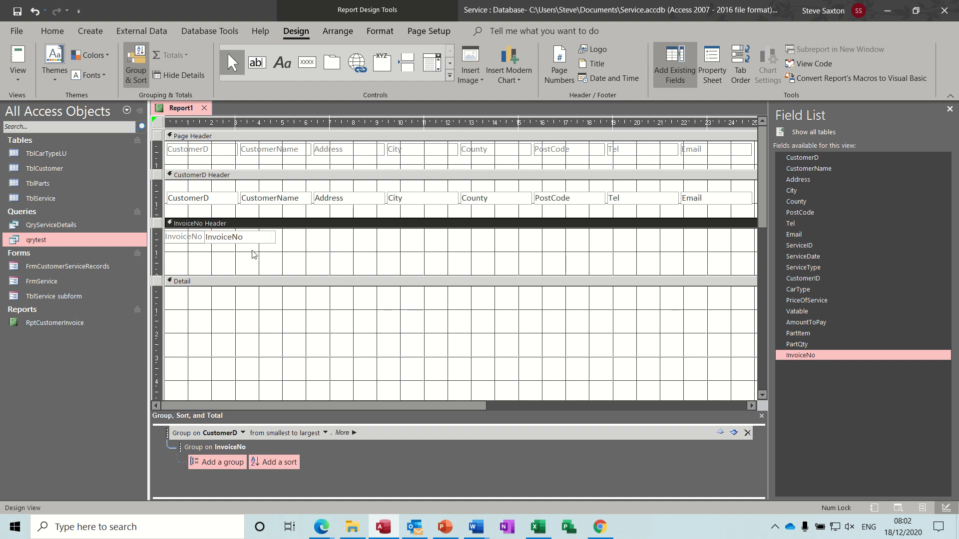
pyautogui.click(210, 243)
pyautogui.press('Up')
pyautogui.press('Up')
pyautogui.press('Up')
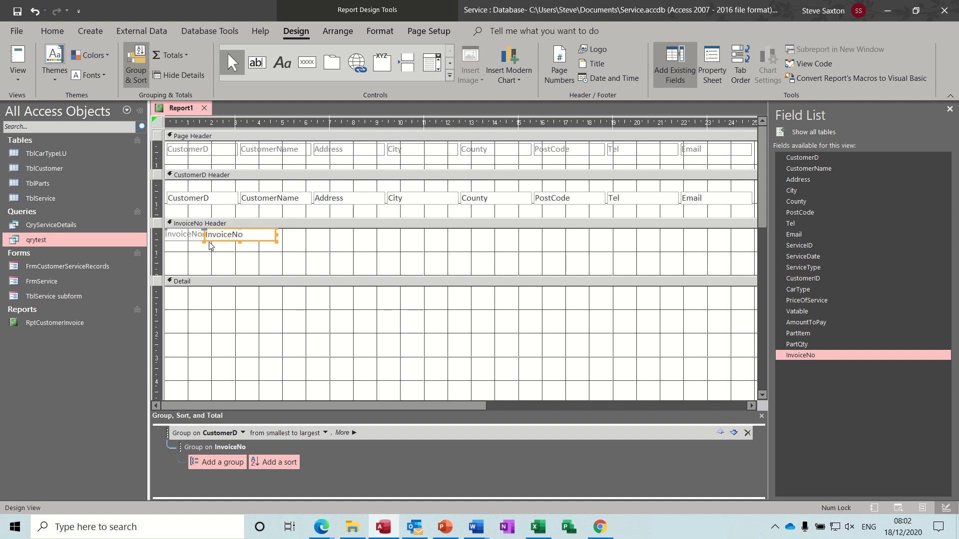
# Step: Add the ServiceDate field without its label to the InvoiceNo Header, directly beside the InvoiceNo field
pyautogui.click(301, 244)
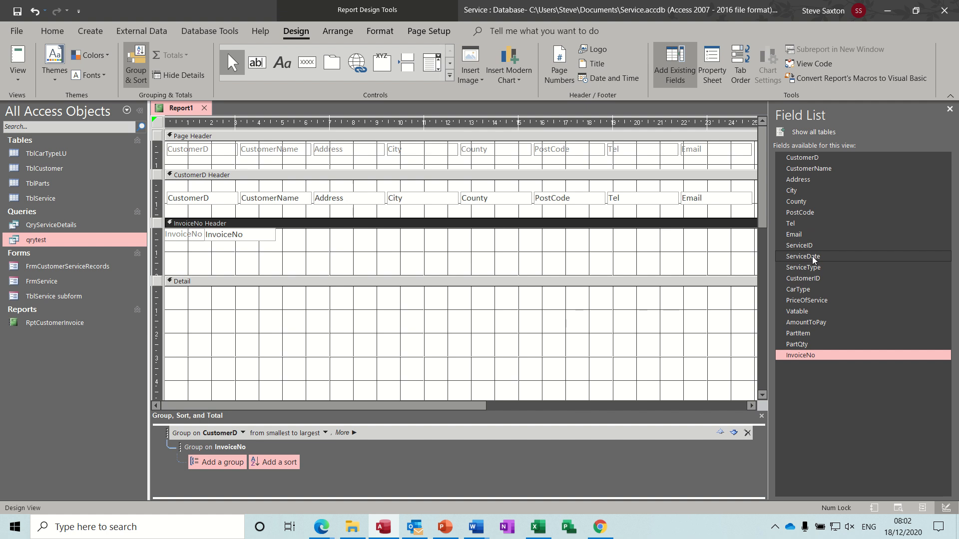
pyautogui.moveTo(812, 257); pyautogui.dragTo(443, 251)
pyautogui.click(401, 250)
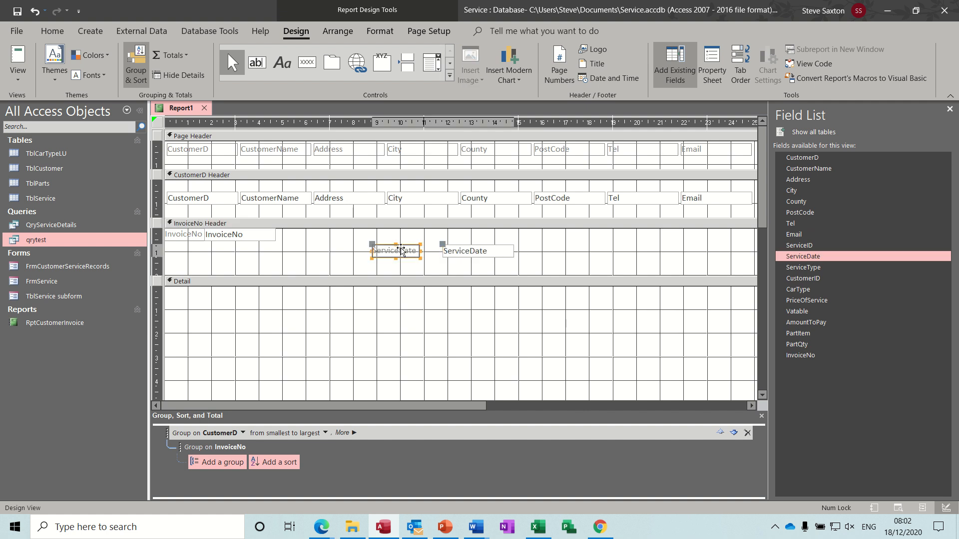
pyautogui.click(400, 249)
pyautogui.press('Delete')
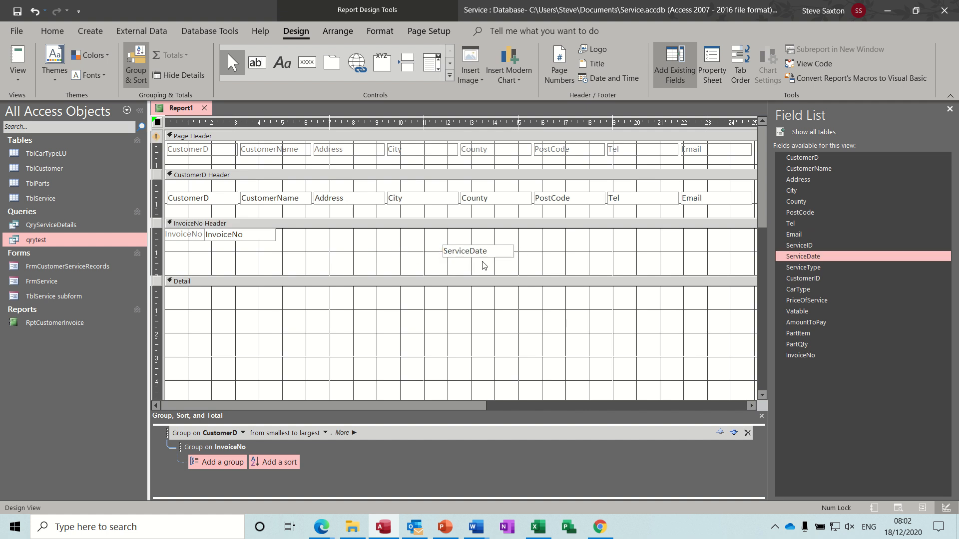
pyautogui.moveTo(483, 257); pyautogui.dragTo(318, 235)
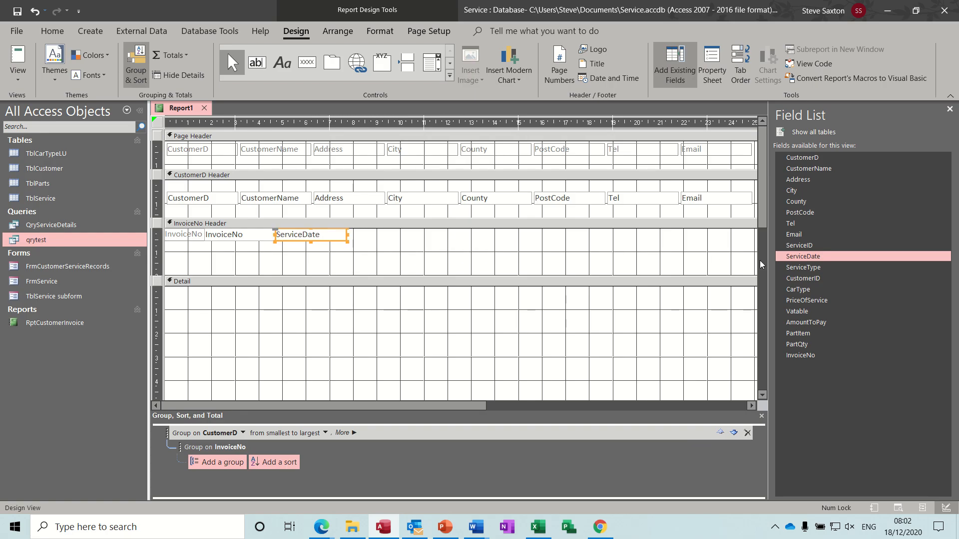
# Step: Add the ServiceType field without its label to the InvoiceNo Header, directly after ServiceDate
pyautogui.moveTo(790, 267); pyautogui.dragTo(504, 252)
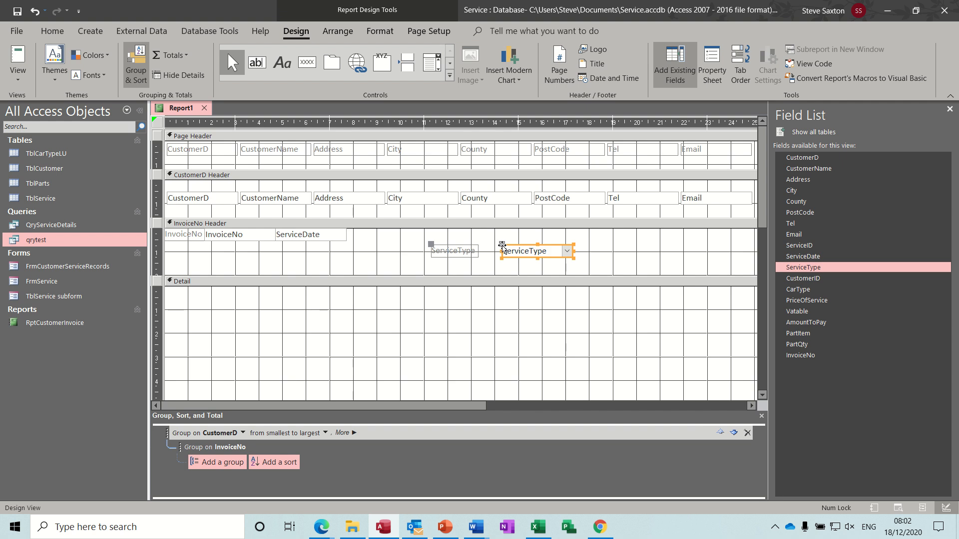
pyautogui.click(469, 250)
pyautogui.click(469, 250)
pyautogui.press('Delete')
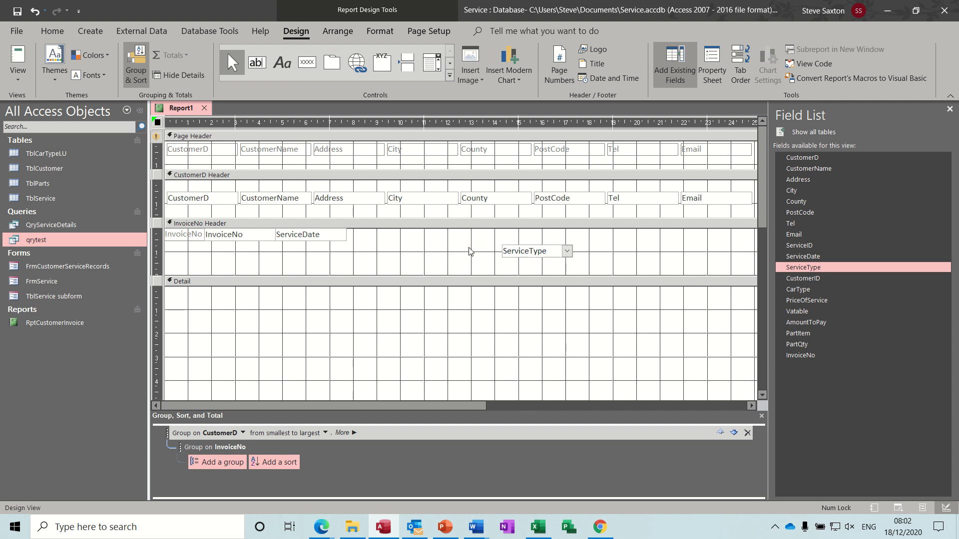
pyautogui.moveTo(541, 250); pyautogui.dragTo(383, 231)
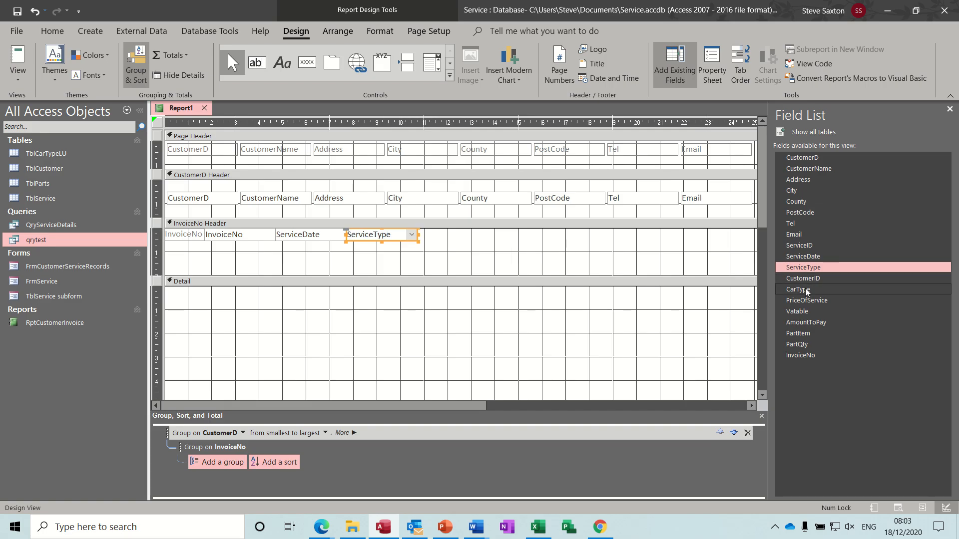
# Step: Add the CarType and PriceOfService fields without their labels to the InvoiceNo Header, in line after ServiceType
pyautogui.moveTo(805, 288); pyautogui.dragTo(427, 239)
pyautogui.click(494, 255)
pyautogui.press('Delete')
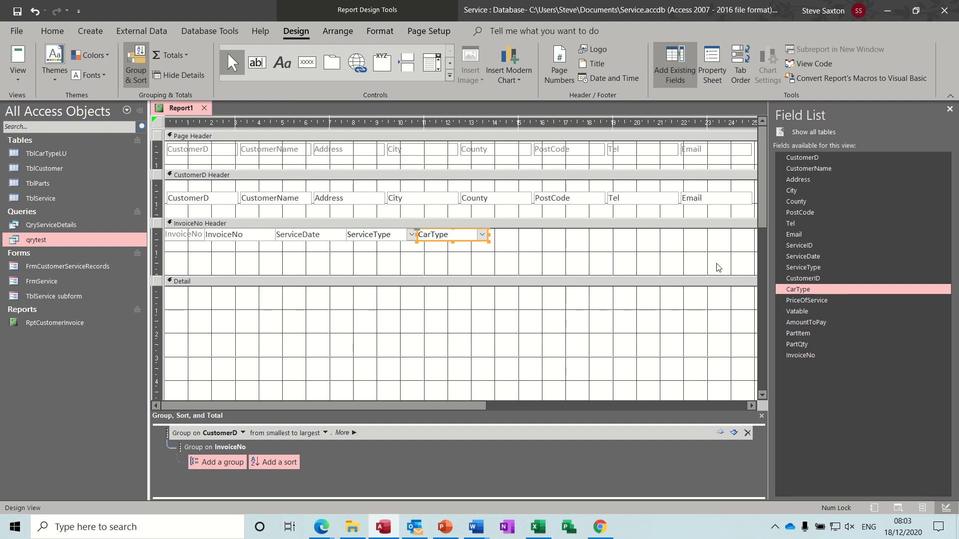
pyautogui.moveTo(789, 300); pyautogui.dragTo(558, 262)
pyautogui.click(516, 271)
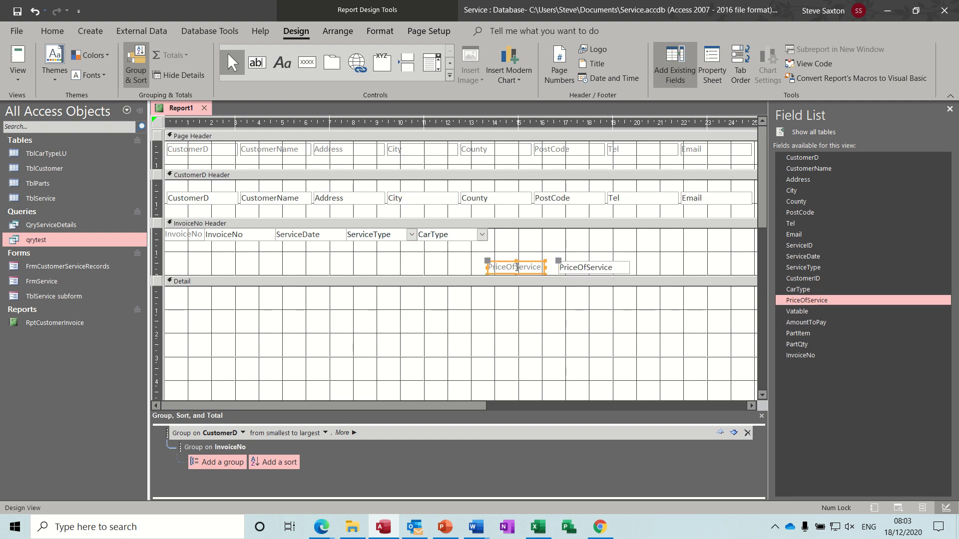
pyautogui.press('Delete')
pyautogui.moveTo(590, 266); pyautogui.dragTo(519, 230)
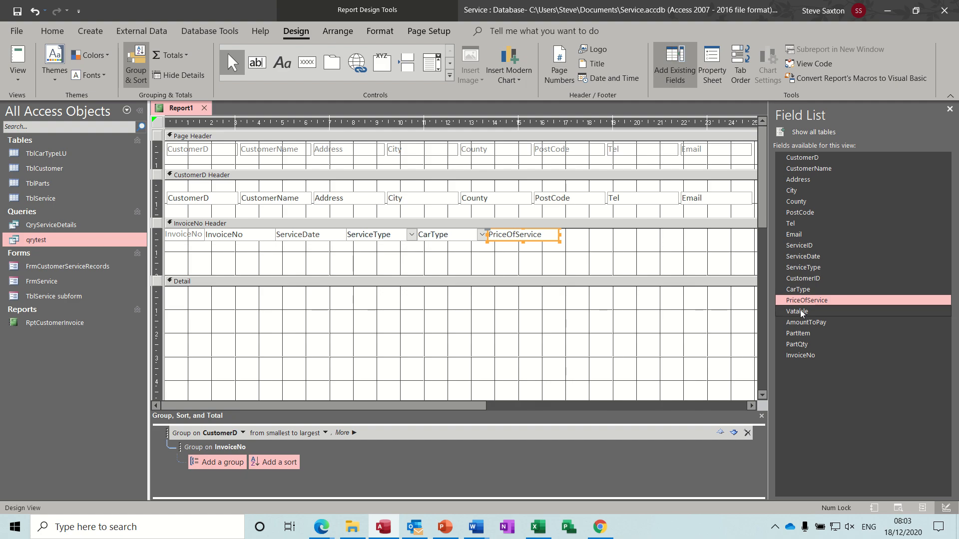
# Step: Place the Vatable check box with its label and the AmountToPay field without its label after PriceOfService in the InvoiceNo Header
pyautogui.moveTo(800, 310); pyautogui.dragTo(601, 234)
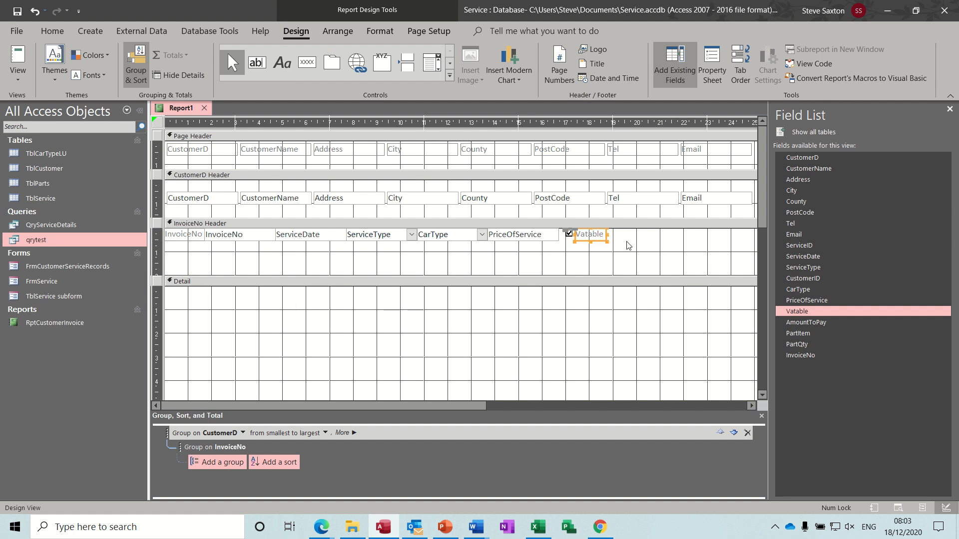
pyautogui.moveTo(793, 324)
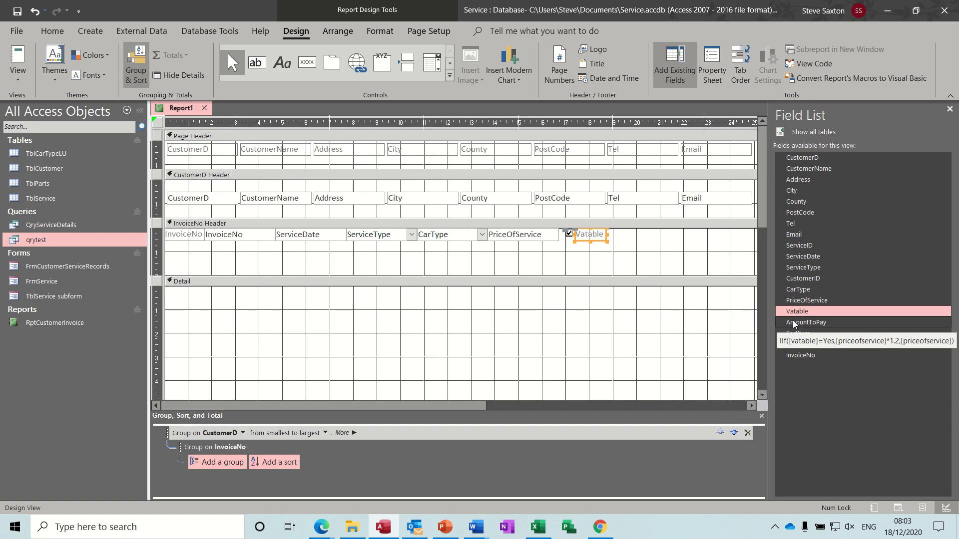
pyautogui.moveTo(794, 324); pyautogui.dragTo(658, 239)
pyautogui.click(613, 243)
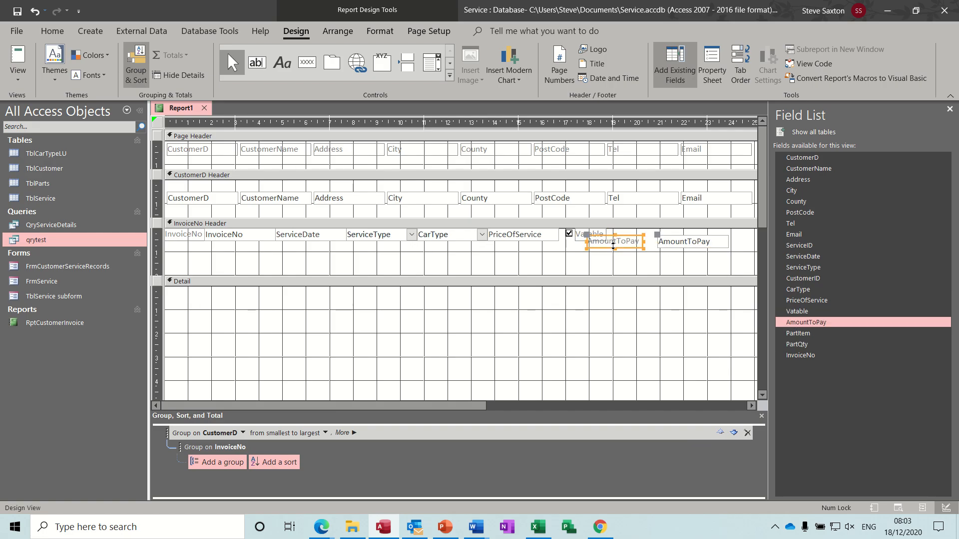
pyautogui.press('Delete')
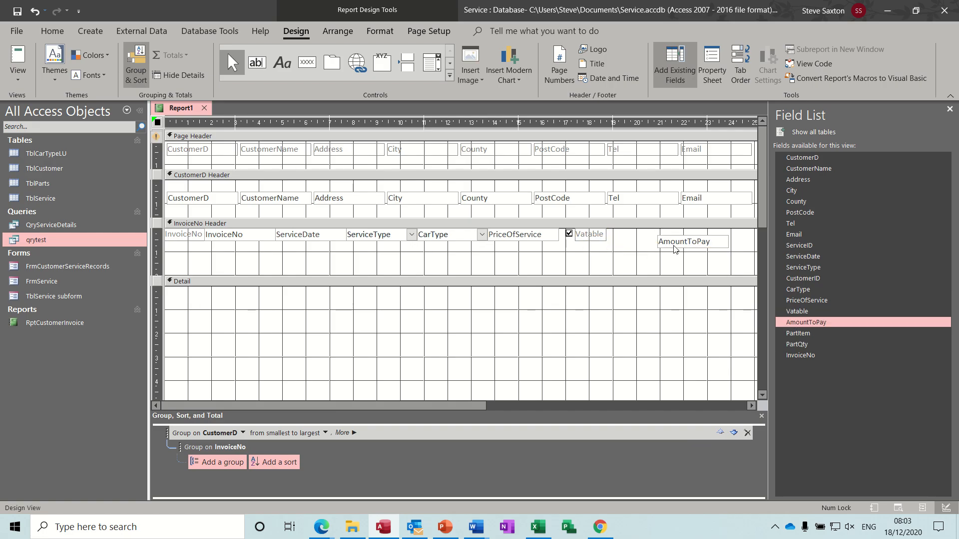
pyautogui.moveTo(674, 249); pyautogui.dragTo(628, 241)
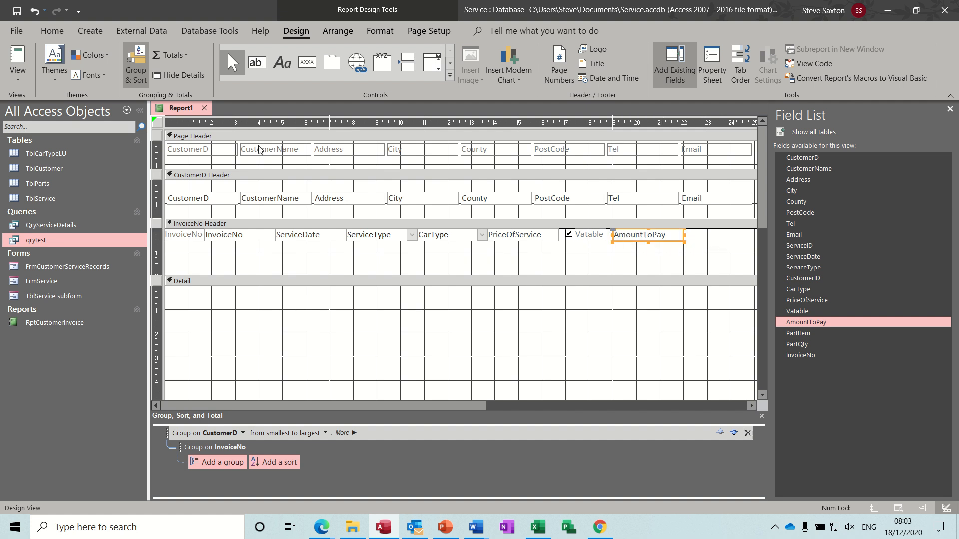
# Step: Preview the report for invoice number 1 and return to Design View
pyautogui.click(17, 59)
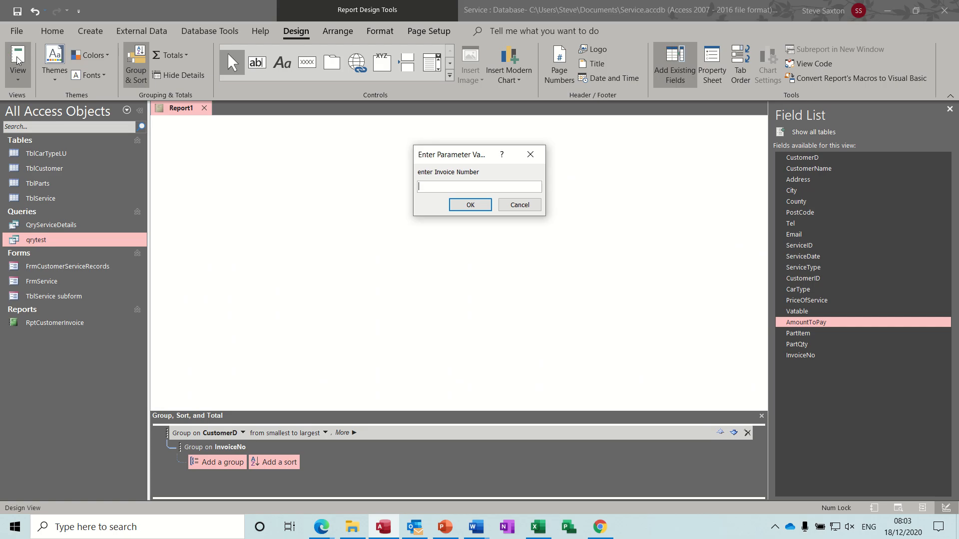
pyautogui.write('1')
pyautogui.press('Return')
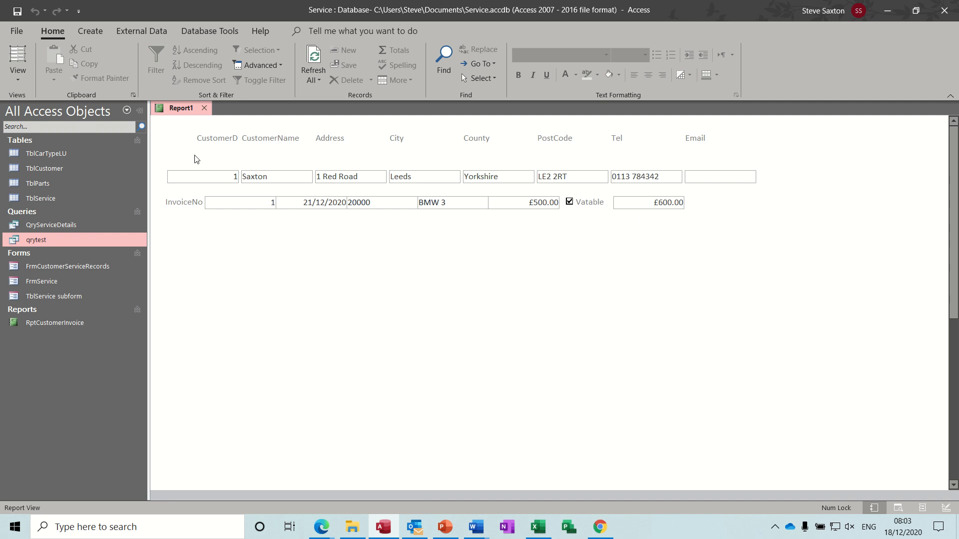
pyautogui.click(17, 80)
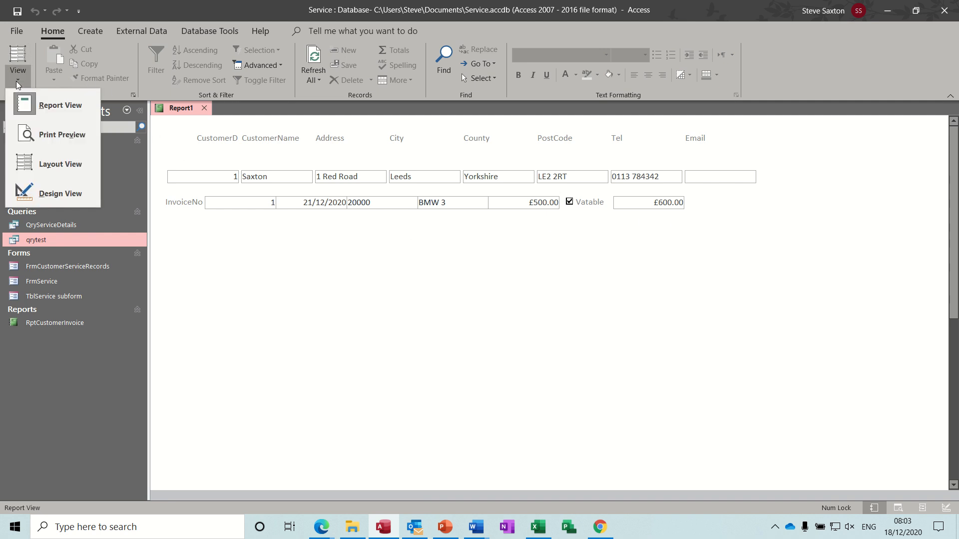
pyautogui.click(55, 193)
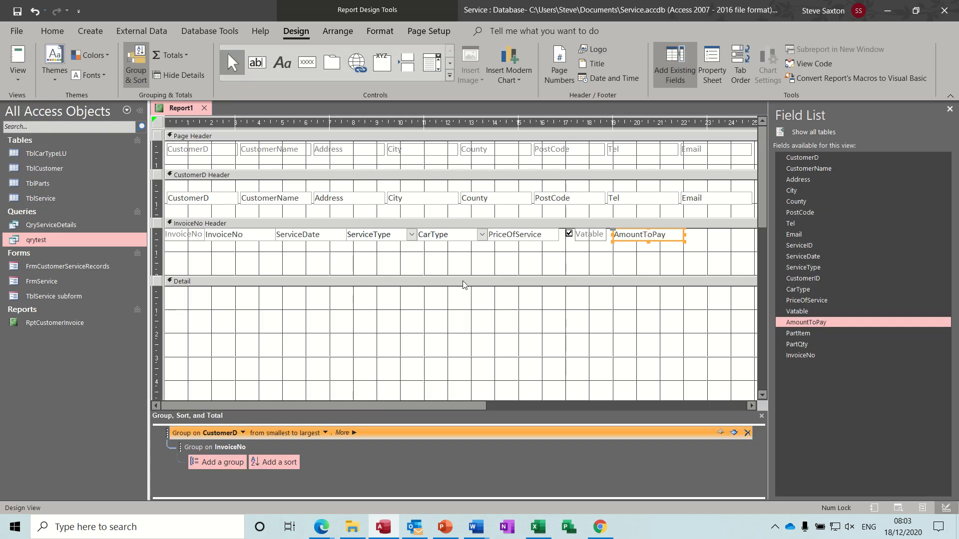
# Step: Check the service records and their invoice numbers in TblService, closing the Field List, and return to Report1
pyautogui.doubleClick(56, 198)
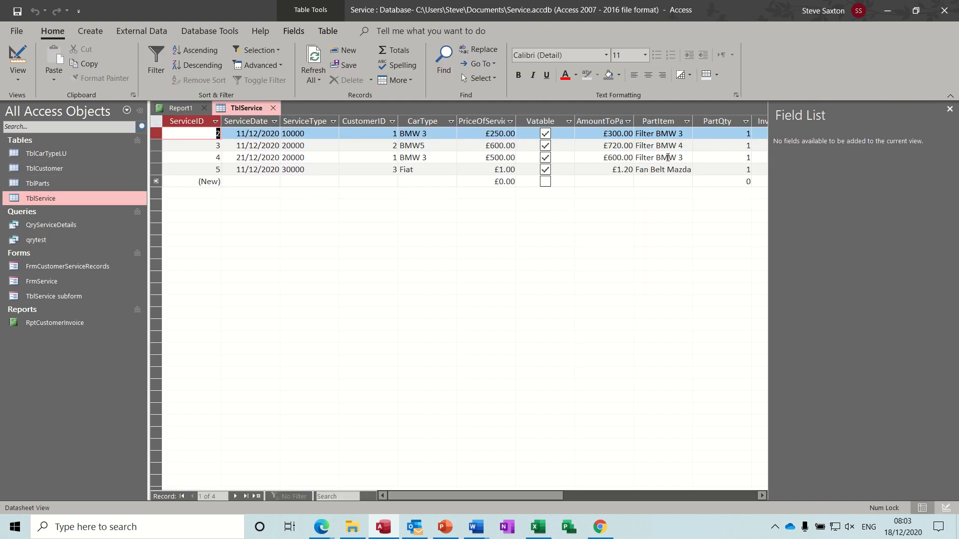
pyautogui.click(949, 110)
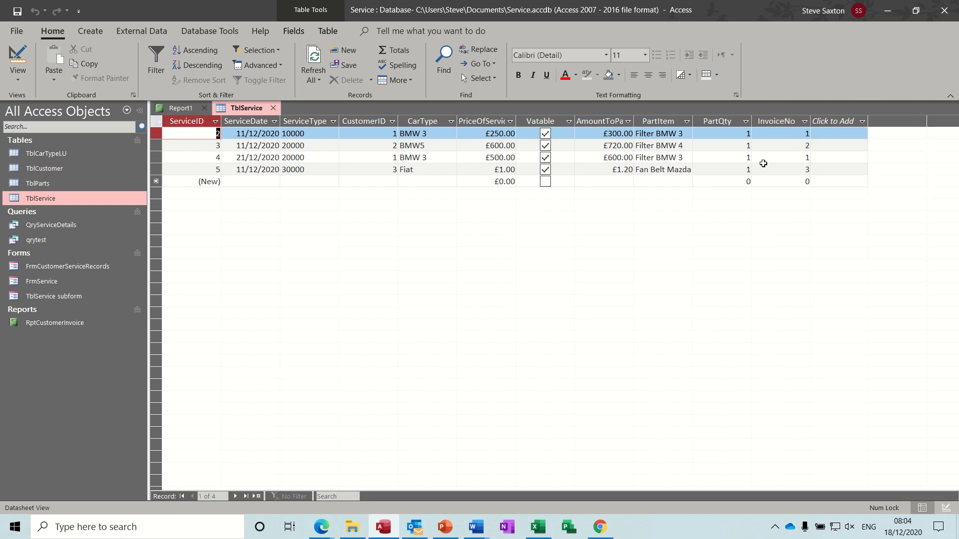
pyautogui.click(182, 107)
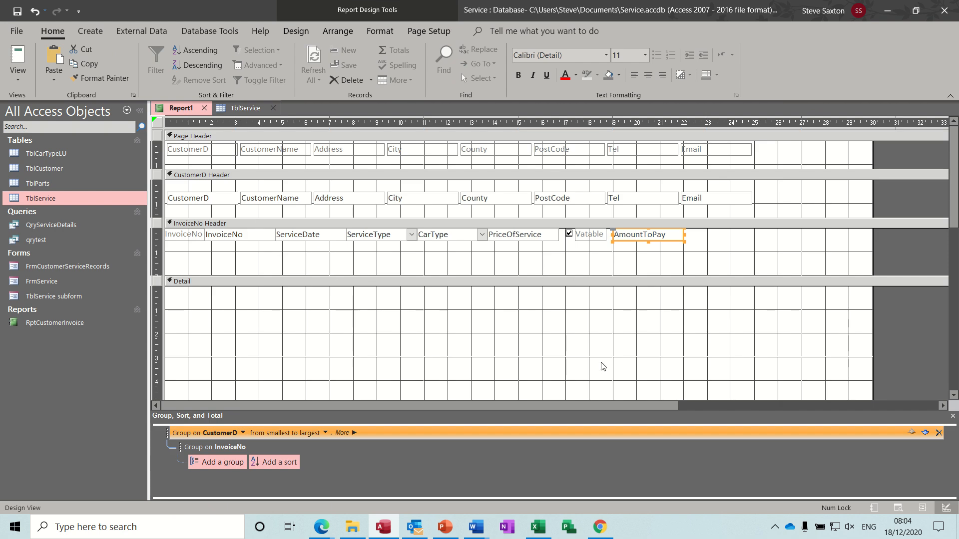
# Step: Give the InvoiceNo group a footer section and reduce the InvoiceNo Header height to fit its row of fields
pyautogui.click(228, 446)
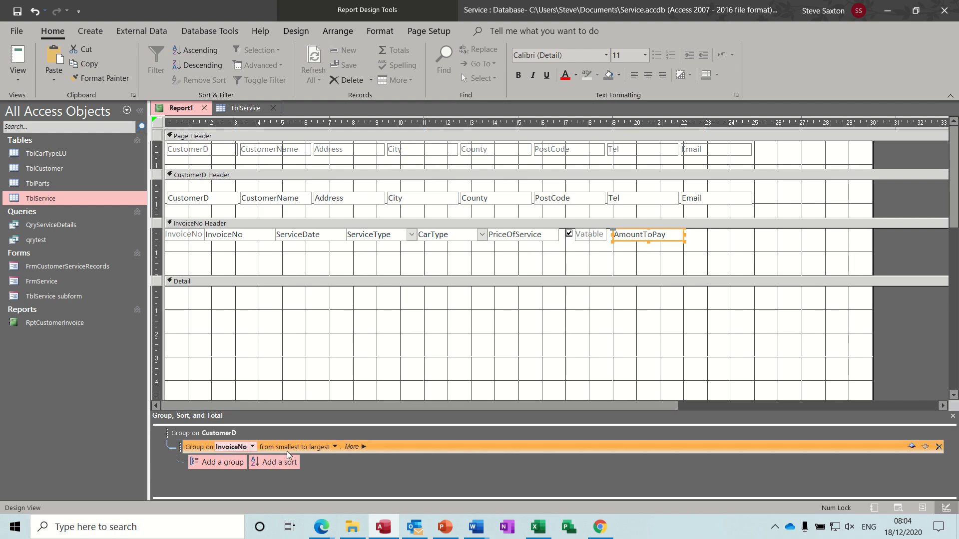
pyautogui.click(368, 447)
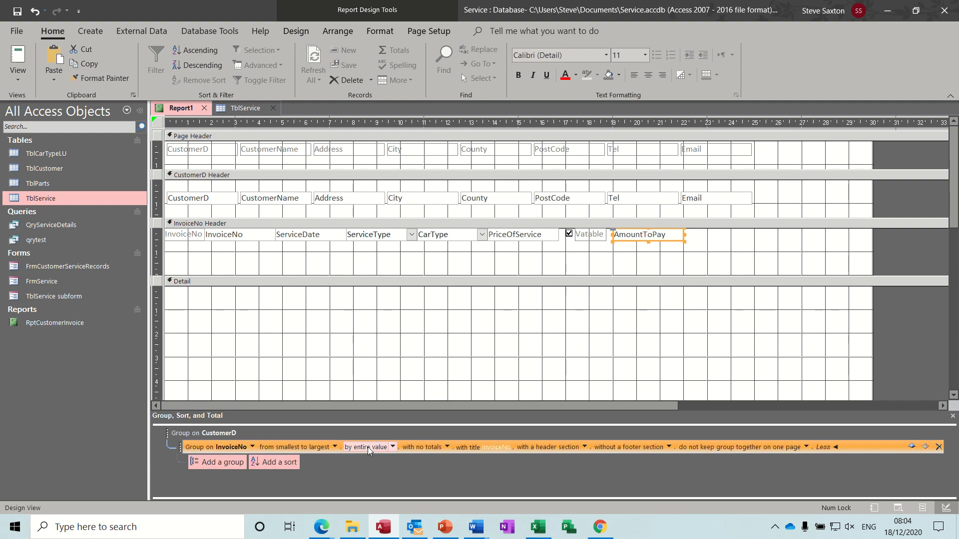
pyautogui.click(667, 448)
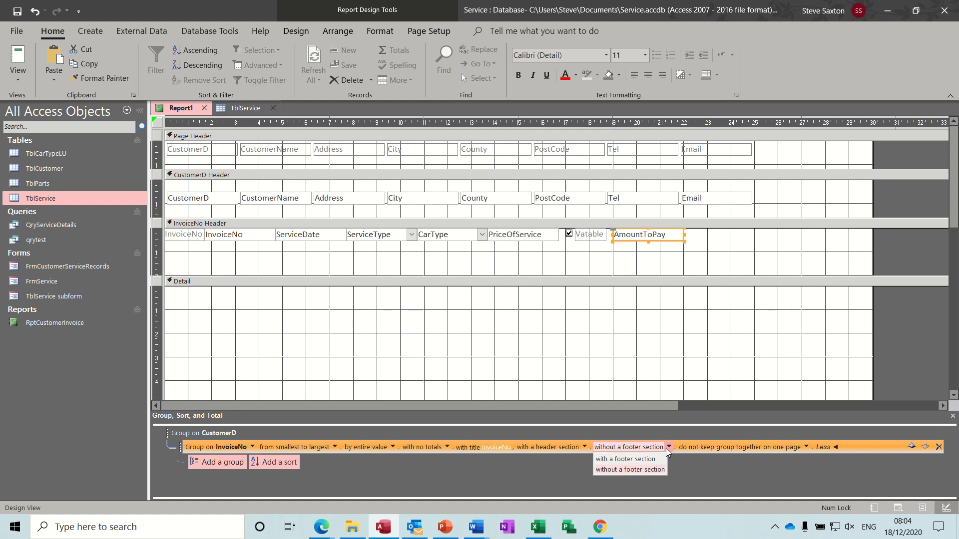
pyautogui.click(652, 458)
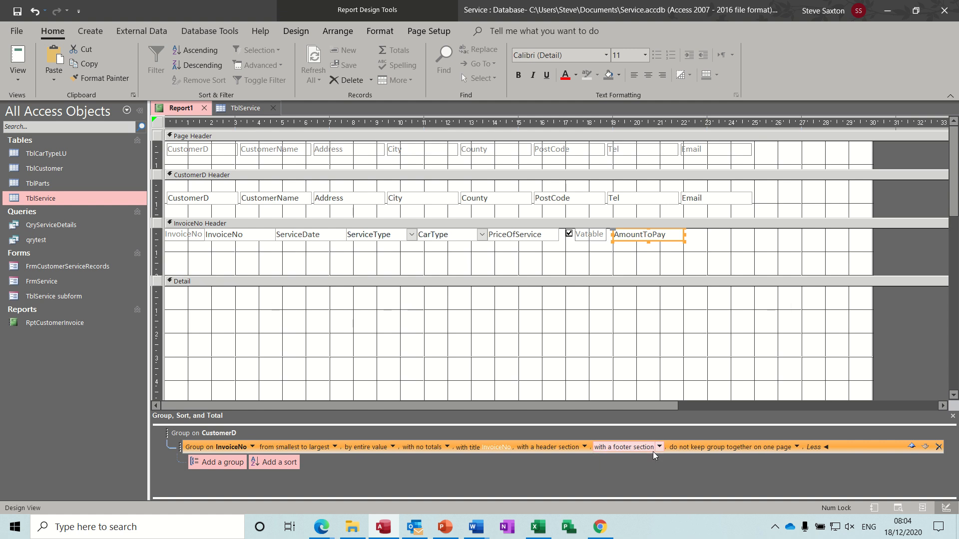
pyautogui.click(806, 282)
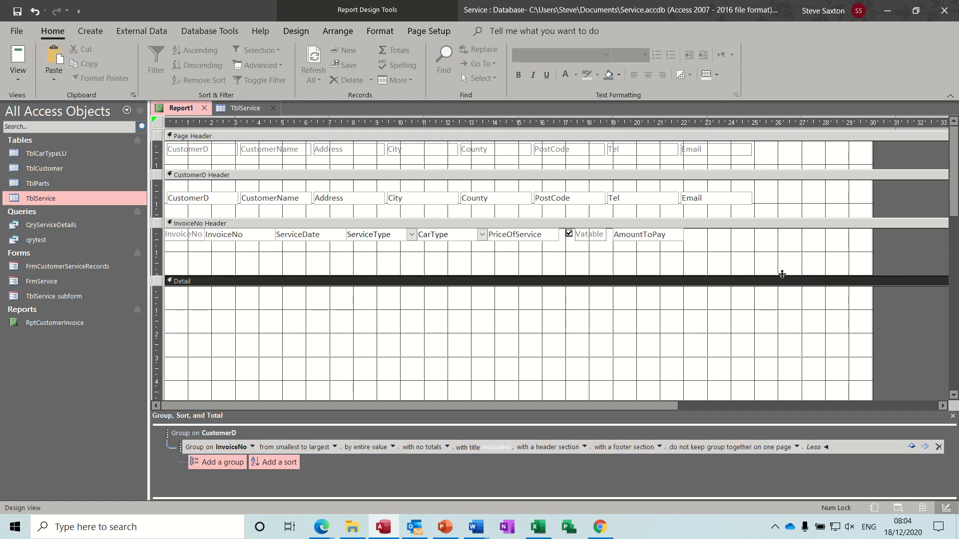
pyautogui.moveTo(782, 274); pyautogui.dragTo(782, 247)
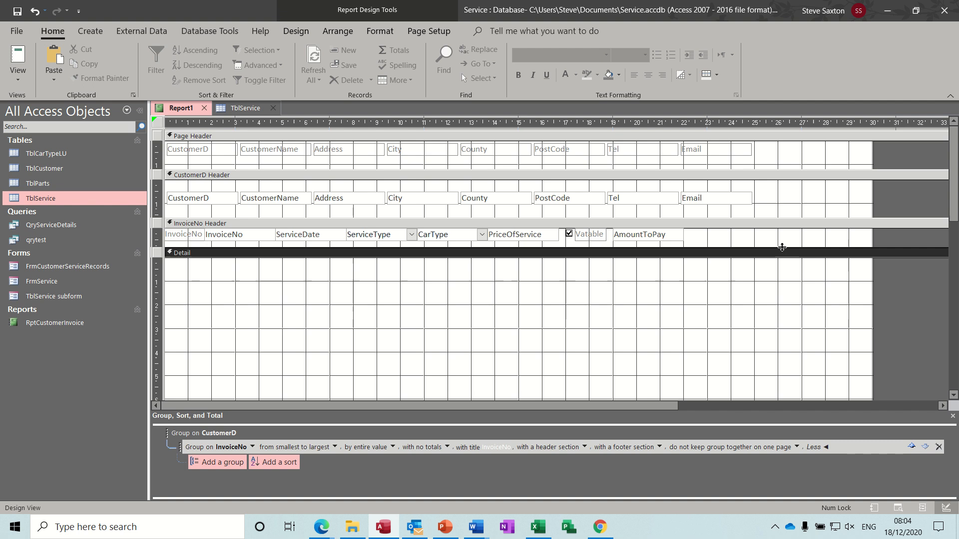
# Step: Move the ServiceDate, ServiceType, CarType, PriceOfService, Vatable and AmountToPay controls from the InvoiceNo Header to the Detail section
pyautogui.moveTo(954, 206); pyautogui.dragTo(955, 209)
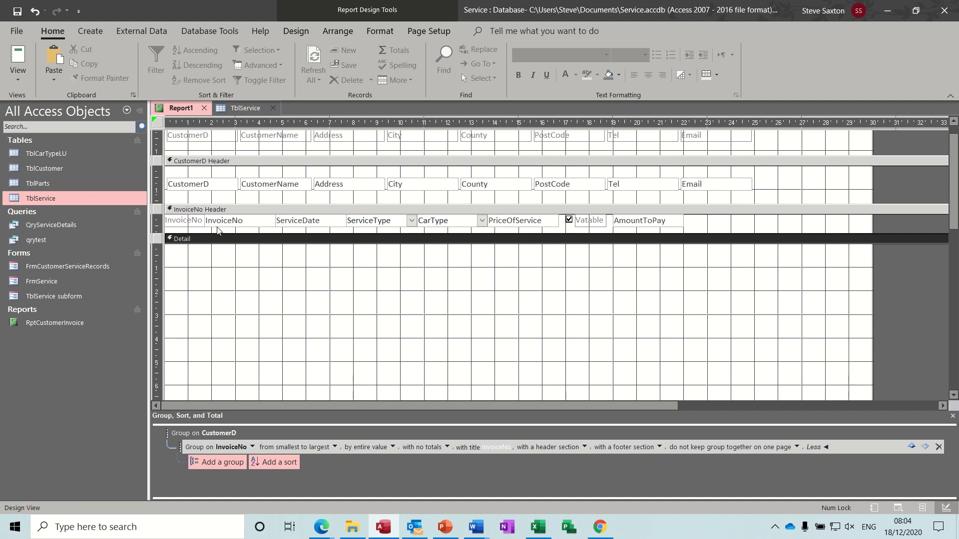
pyautogui.click(155, 220)
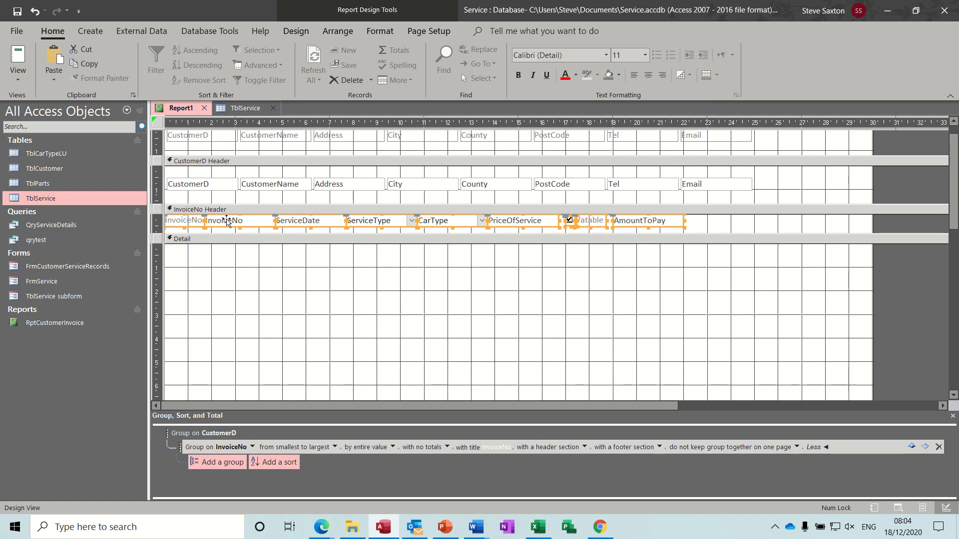
pyautogui.moveTo(231, 223); pyautogui.dragTo(189, 225)
pyautogui.click(201, 287)
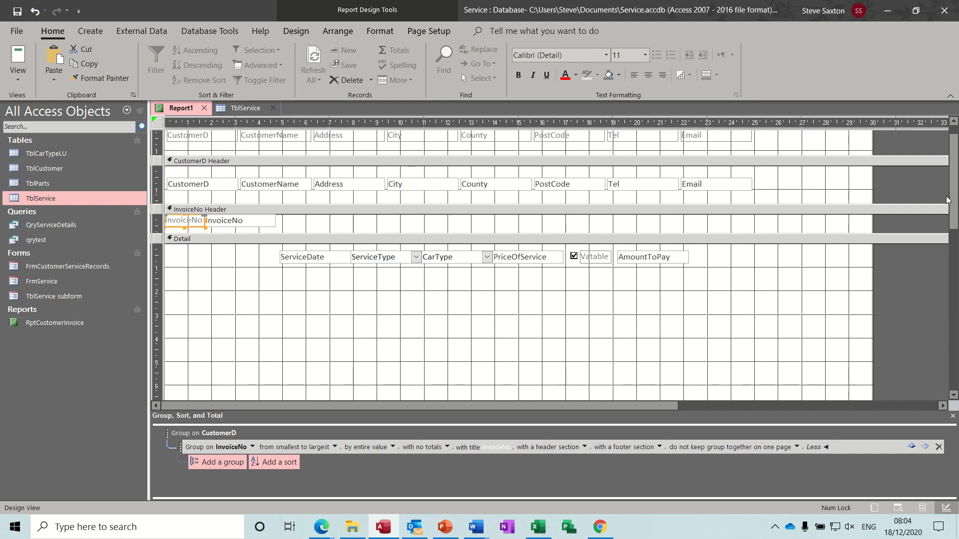
# Step: Shorten the Detail section so the InvoiceNo Footer sits just below the row of service fields
pyautogui.moveTo(953, 207); pyautogui.dragTo(953, 280)
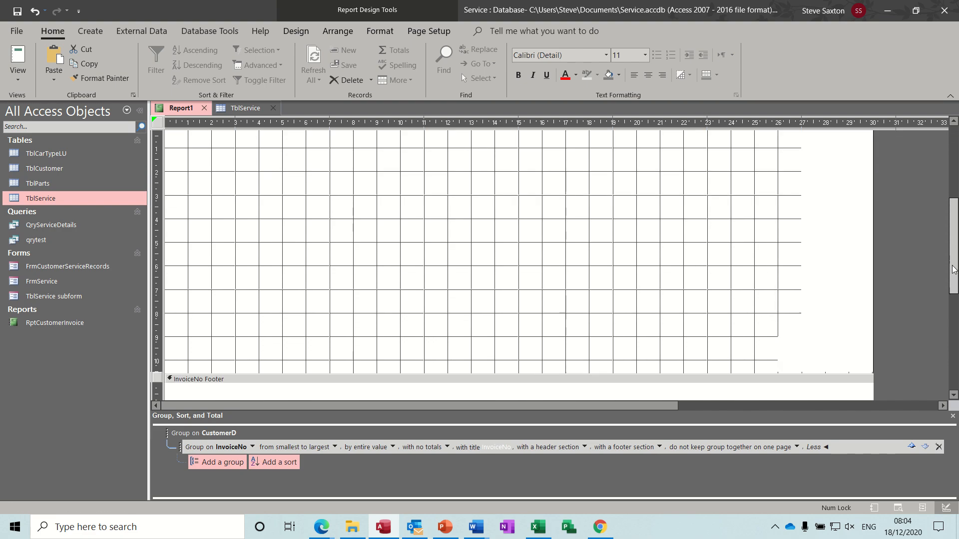
pyautogui.moveTo(679, 361); pyautogui.dragTo(672, 147)
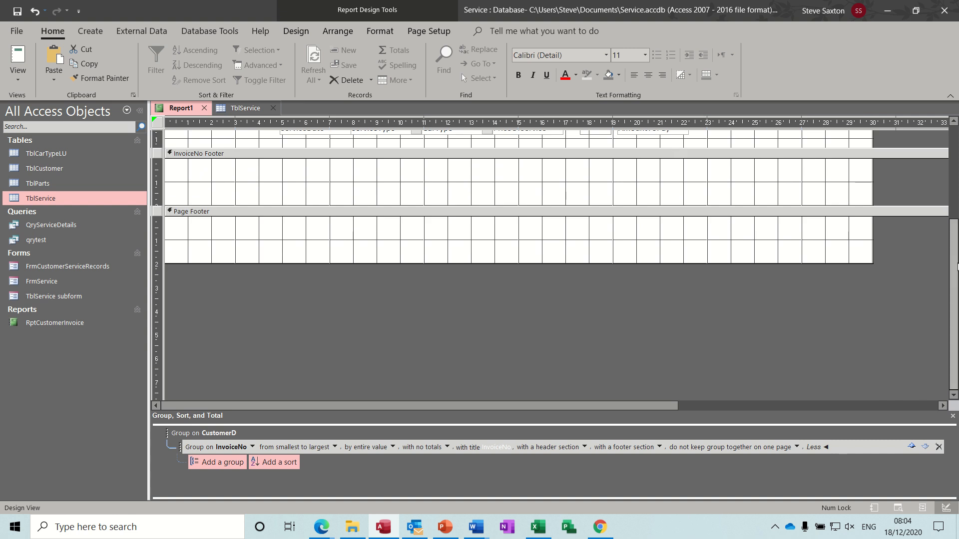
pyautogui.moveTo(955, 273); pyautogui.dragTo(953, 172)
# Step: Run the report for invoice number 1 to check the service lines in the Detail section
pyautogui.click(16, 54)
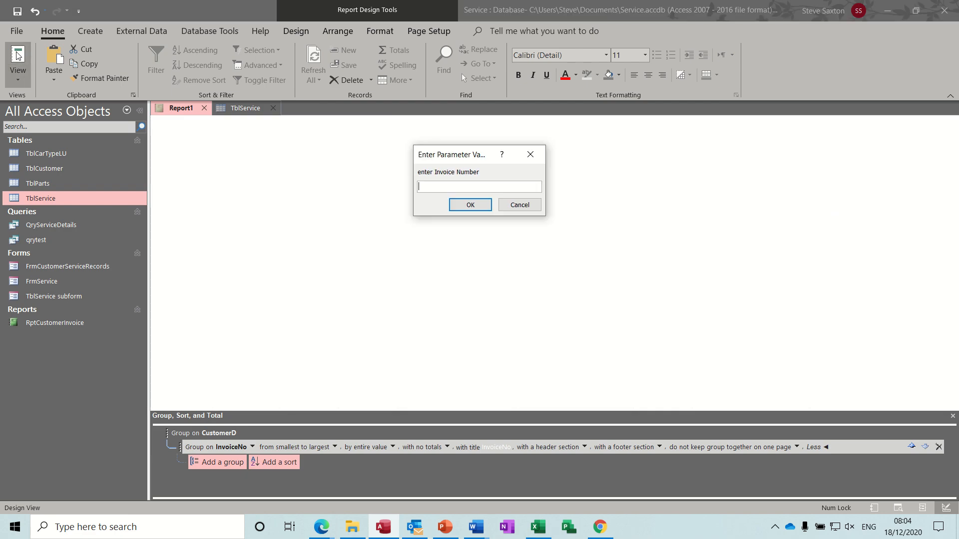
pyautogui.write('1')
pyautogui.press('Return')
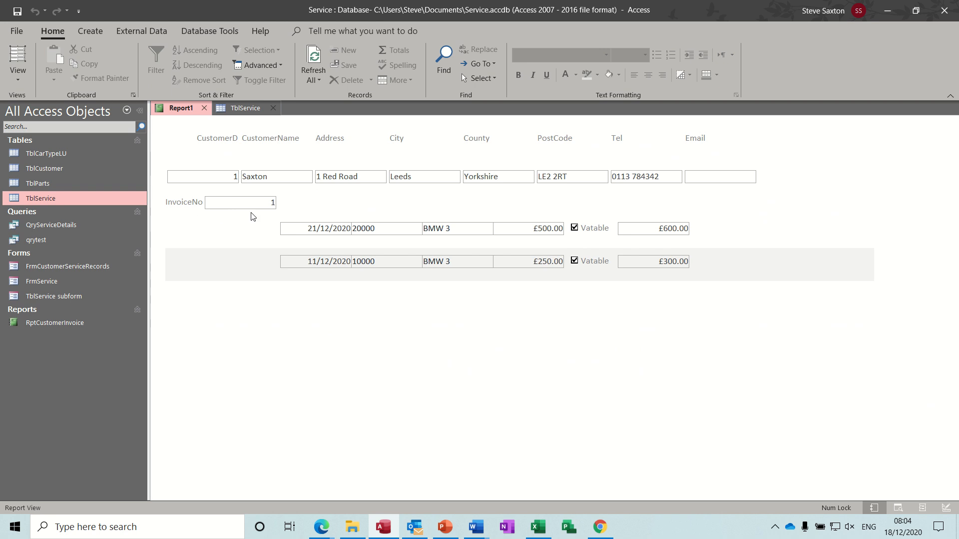
# Step: Return the report to Design View and draw a text box about 4 cm by 1 cm in the InvoiceNo Footer, below AmountToPay
pyautogui.click(19, 79)
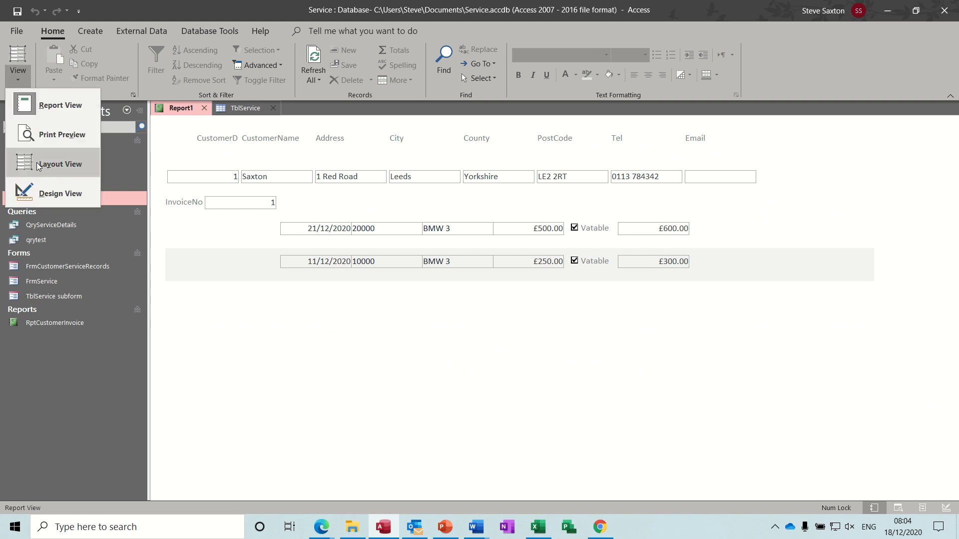
pyautogui.click(44, 193)
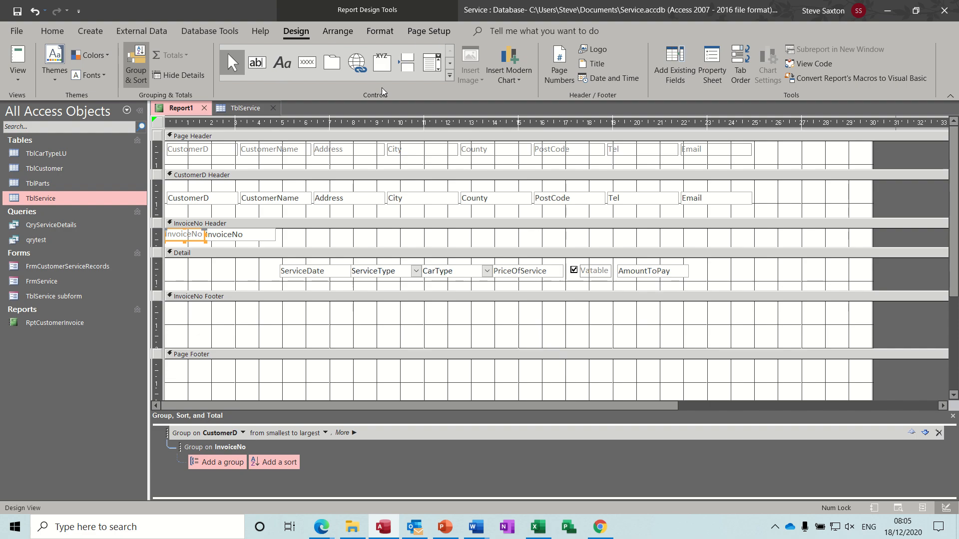
pyautogui.click(256, 62)
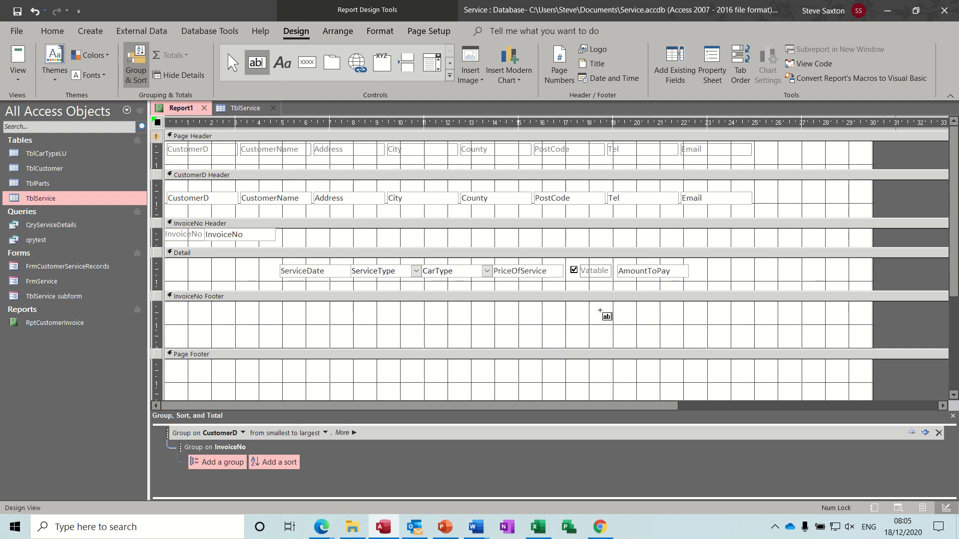
pyautogui.moveTo(602, 310); pyautogui.dragTo(699, 335)
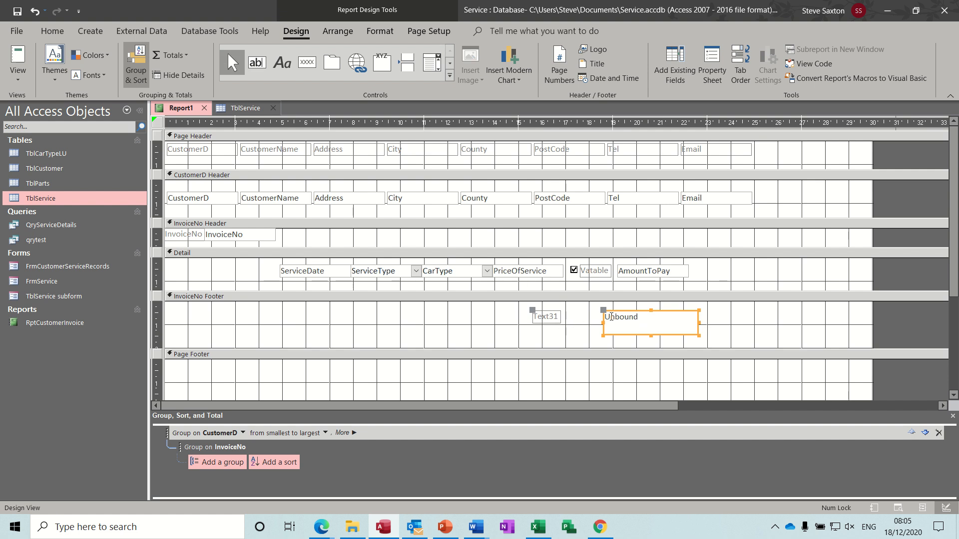
# Step: Enter the expression =Sum([amounttopay]) in the InvoiceNo Footer text box
pyautogui.click(613, 319)
pyautogui.write('=')
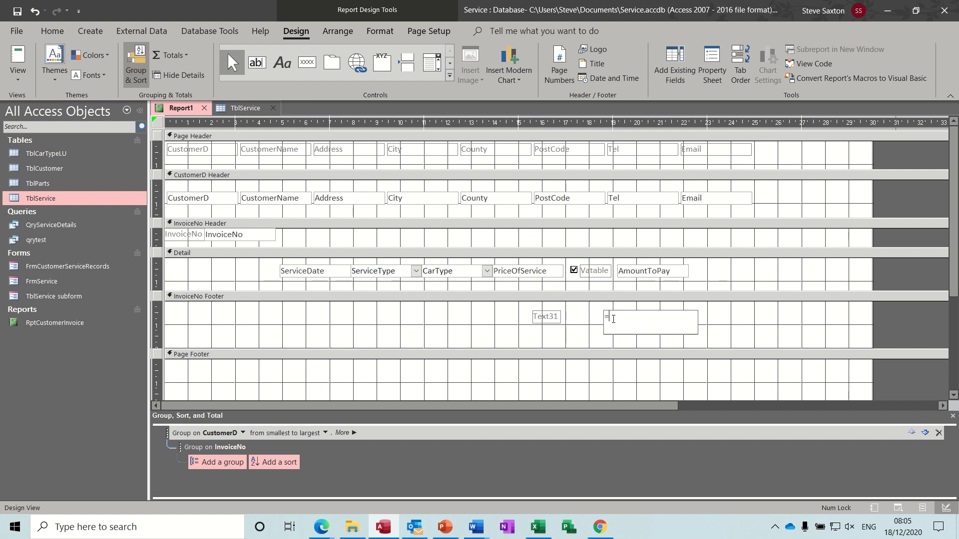
pyautogui.write('sum')
pyautogui.write('o')
pyautogui.write('paat')
pyautogui.press('BackSpace')
pyautogui.click(731, 326)
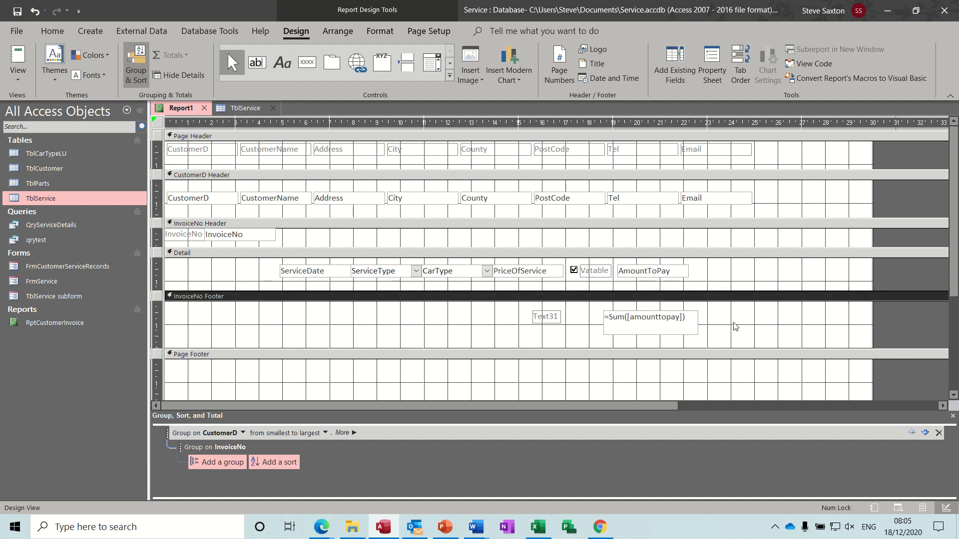
# Step: Run the report for invoice number 1 to check the footer sum, and return to Design View
pyautogui.click(24, 50)
pyautogui.press('Return')
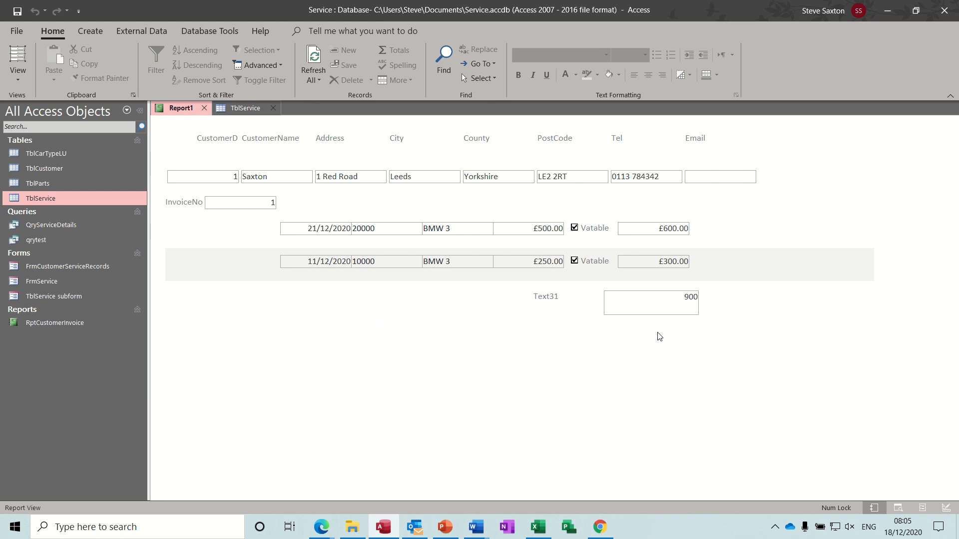
pyautogui.click(17, 78)
pyautogui.click(47, 194)
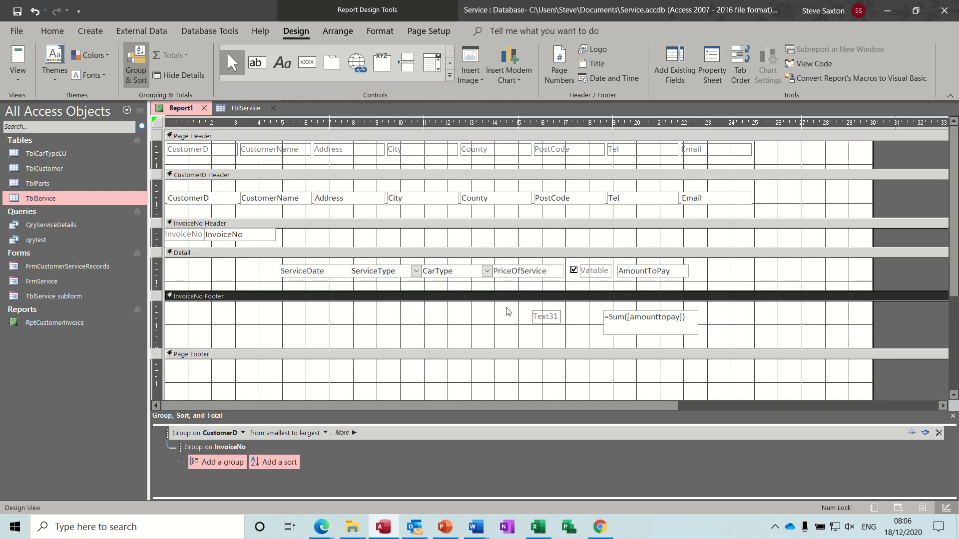
# Step: Set the format of the sum text box in the InvoiceNo Footer to Currency
pyautogui.click(651, 333)
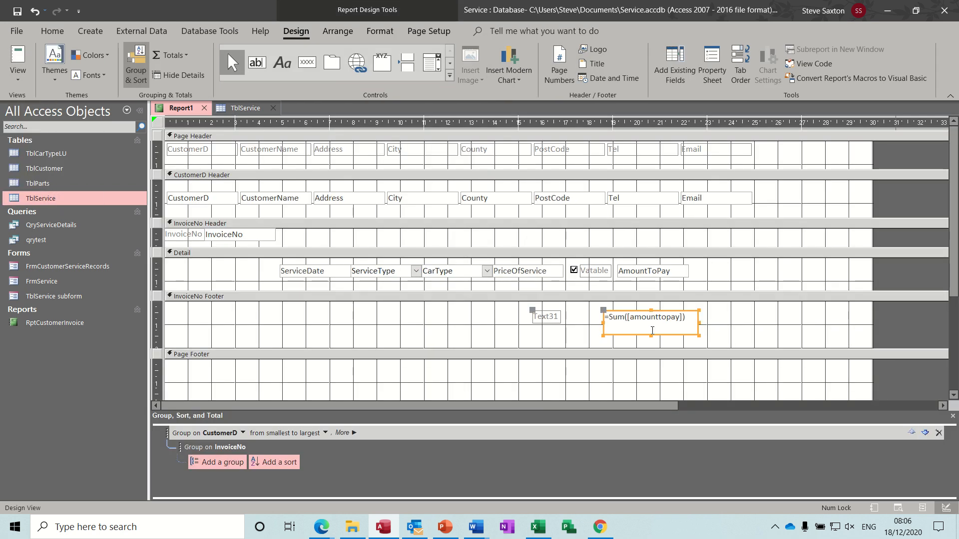
pyautogui.click(707, 73)
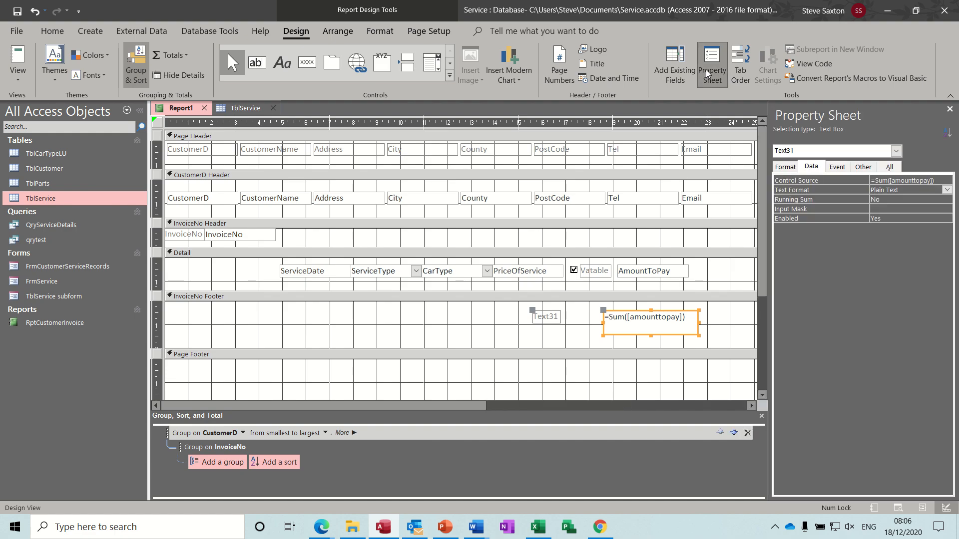
pyautogui.click(793, 170)
pyautogui.click(937, 180)
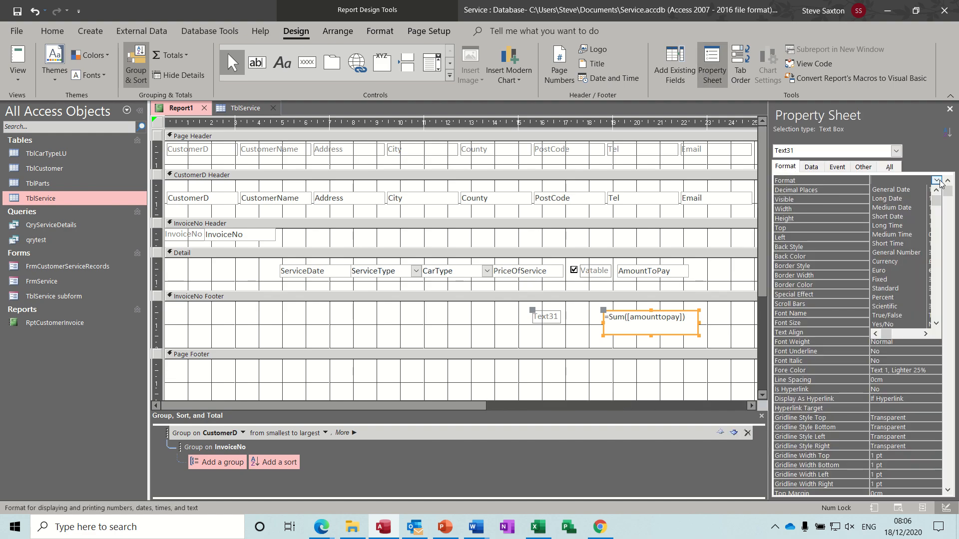
pyautogui.click(892, 263)
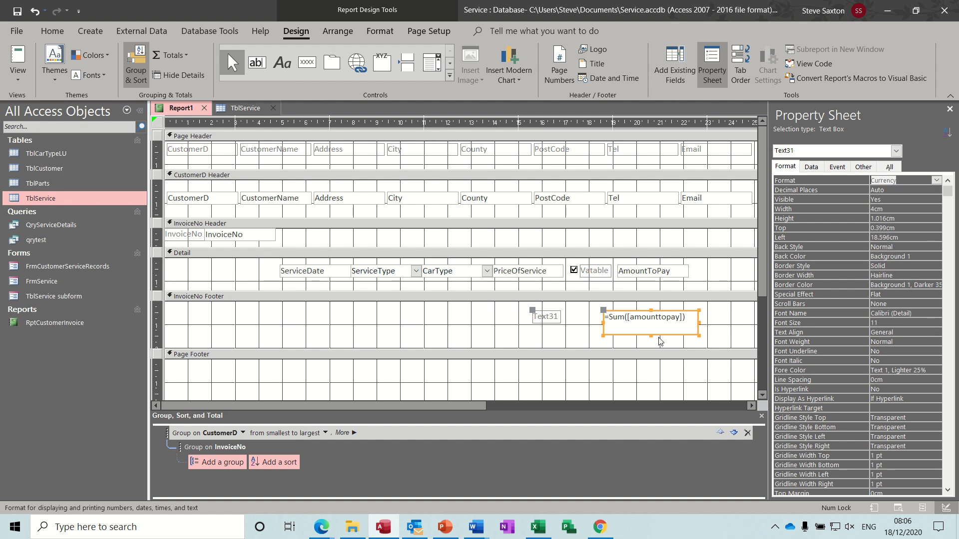
# Step: Change the caption of the label beside the footer sum to Invoice Total
pyautogui.click(546, 320)
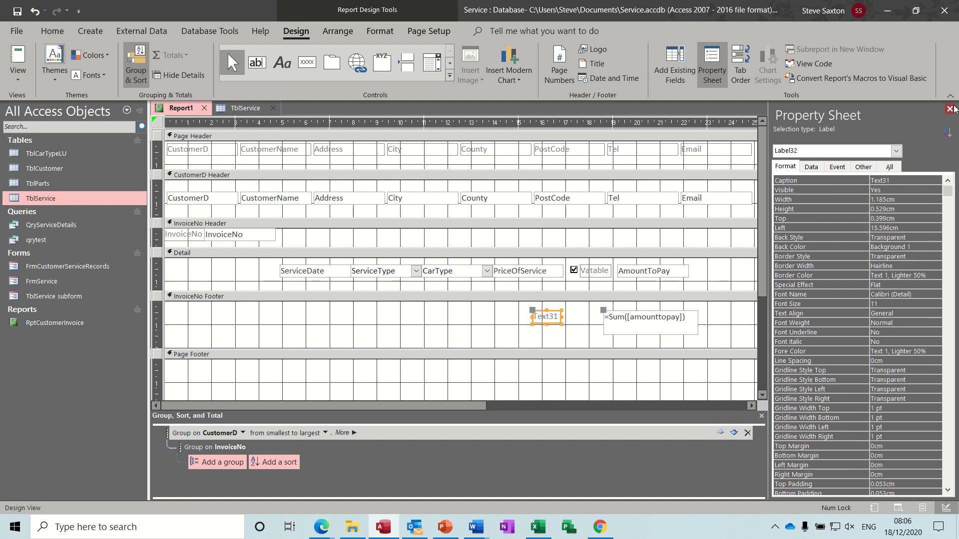
pyautogui.click(949, 109)
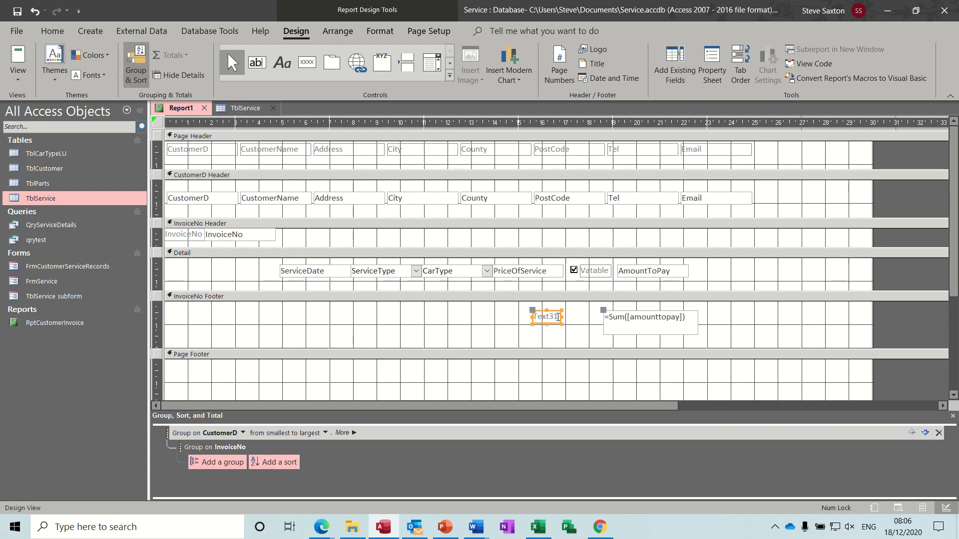
pyautogui.doubleClick(557, 317)
pyautogui.write('Invoice Total')
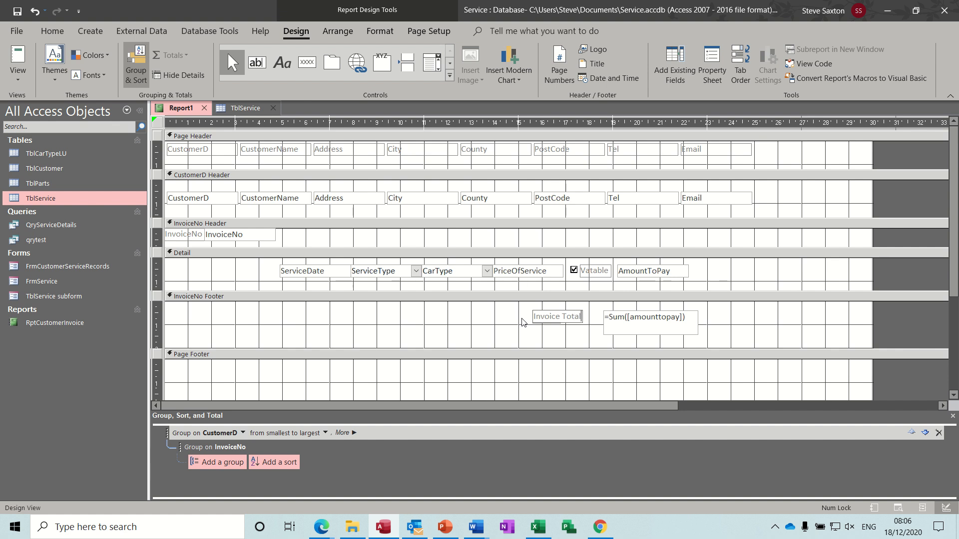
pyautogui.click(558, 335)
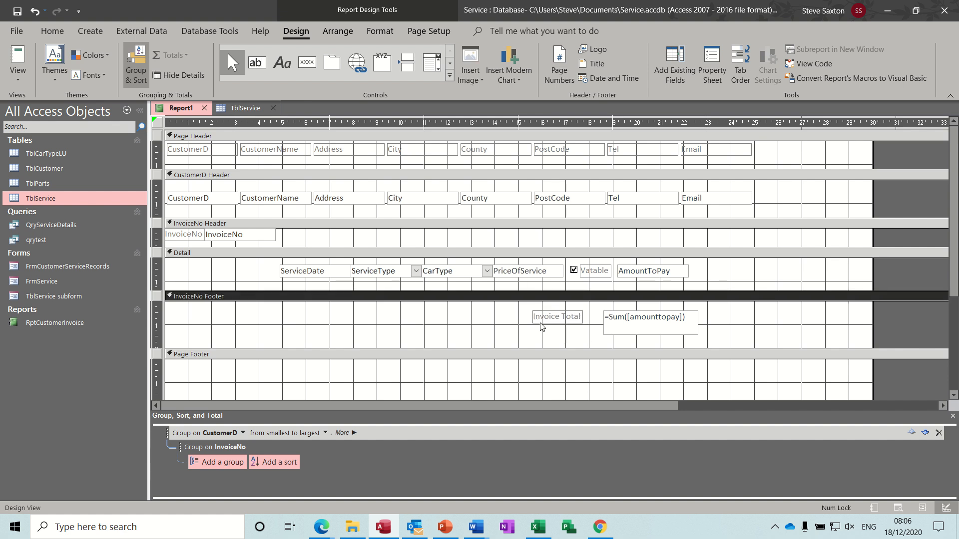
# Step: Run the report for invoice number 1 to check the Invoice Total label and currency format
pyautogui.click(18, 56)
pyautogui.write('1')
pyautogui.press('Return')
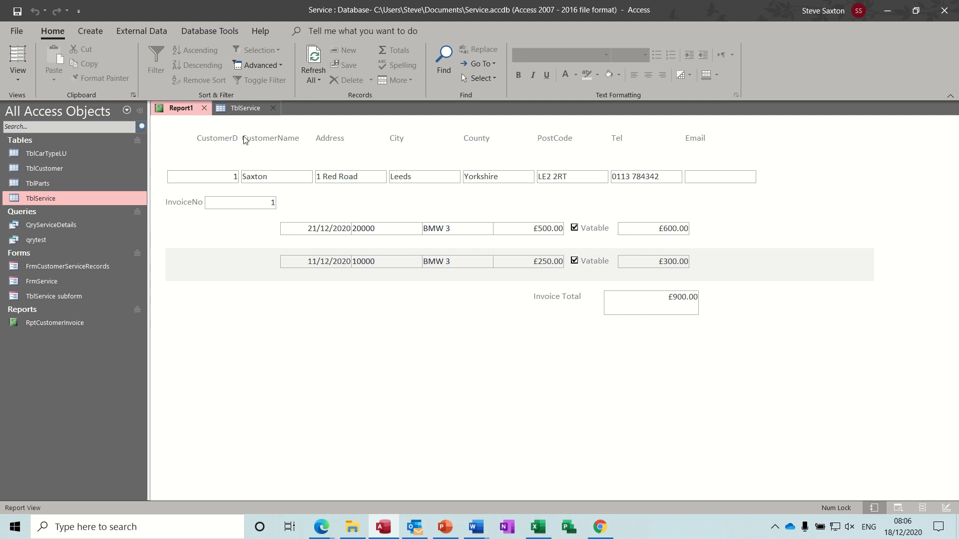
# Step: Close the report, saving it as RptTest, and close the TblService table
pyautogui.click(204, 107)
pyautogui.click(438, 298)
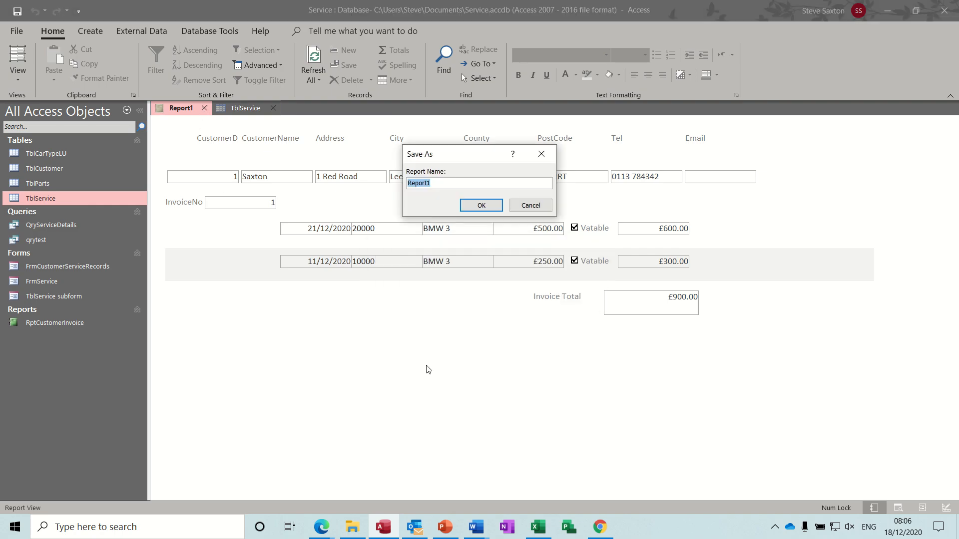
pyautogui.write('RptTest')
pyautogui.click(475, 207)
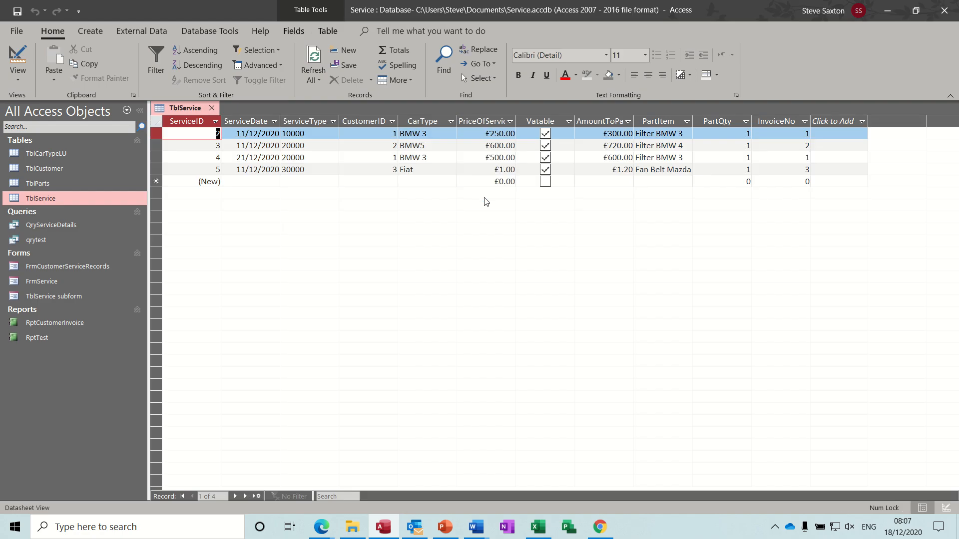
pyautogui.click(211, 107)
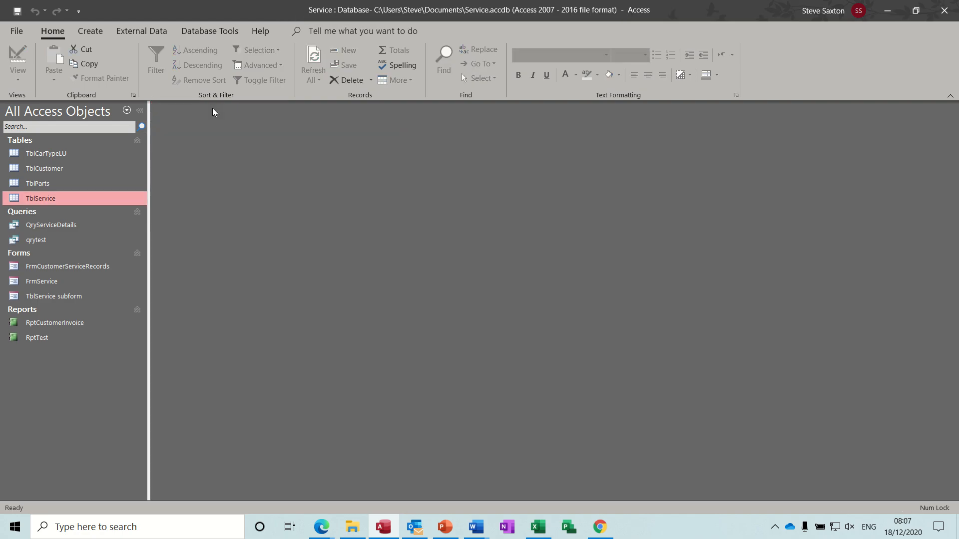
# Step: Start the Report Wizard on the QryServiceDetails query and include all of its fields
pyautogui.click(68, 226)
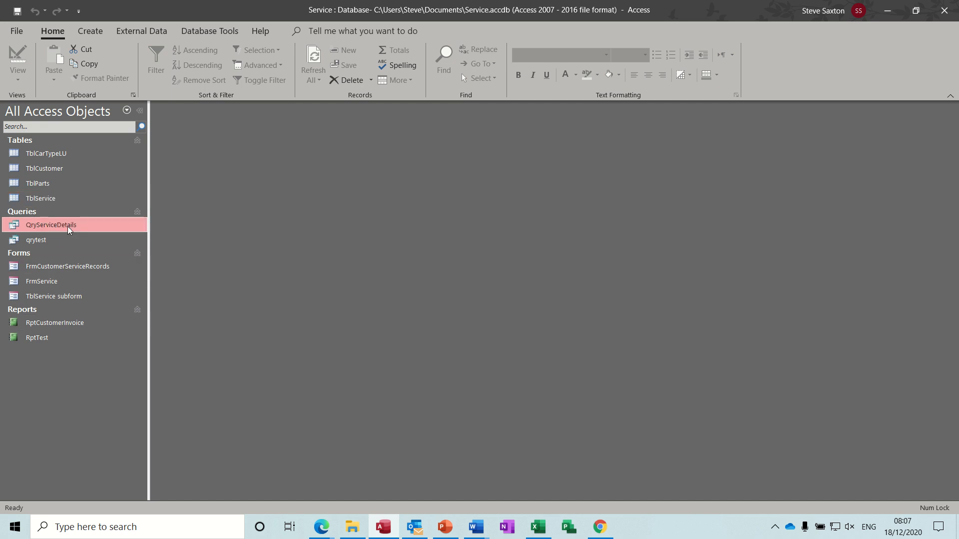
pyautogui.click(94, 32)
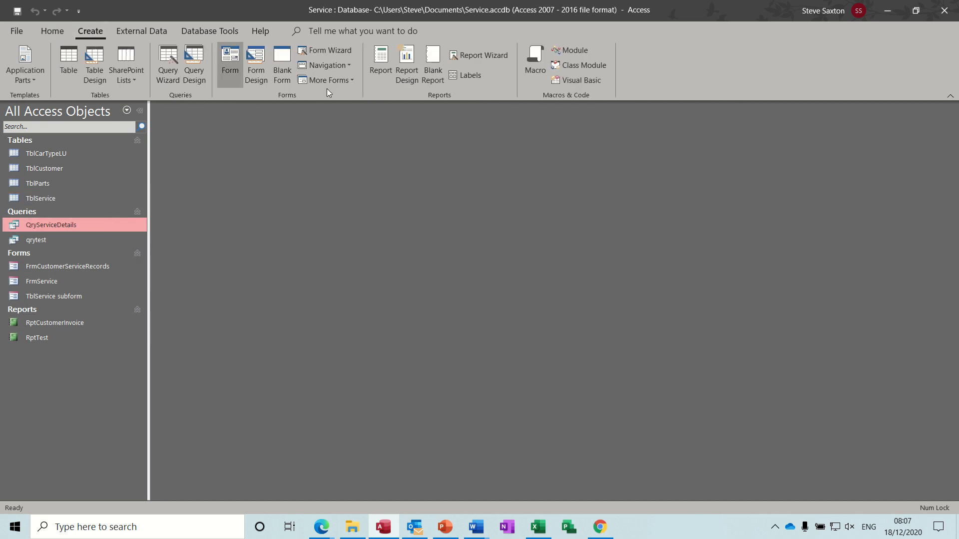
pyautogui.click(477, 56)
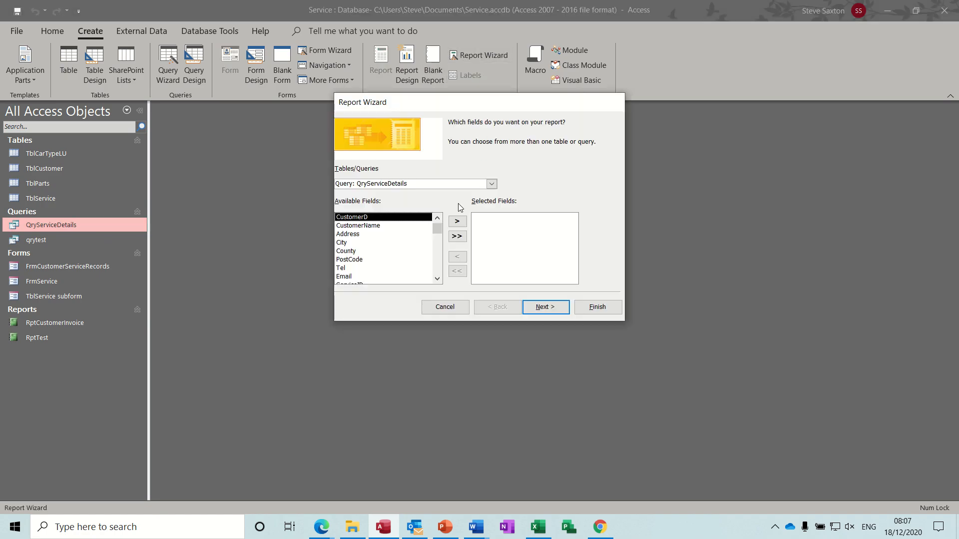
pyautogui.click(458, 237)
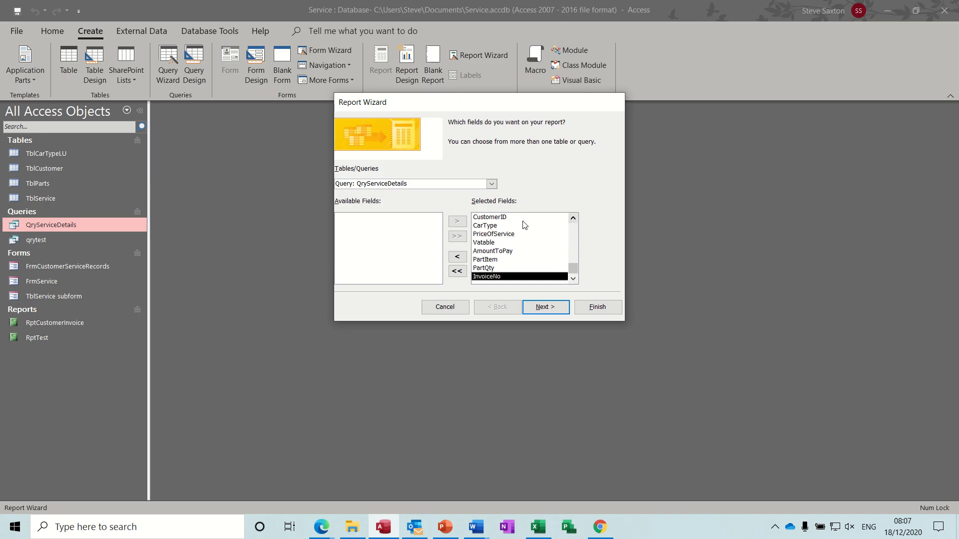
# Step: Remove CustomerID, PartItem and PartQty from the fields selected for the report
pyautogui.click(573, 218)
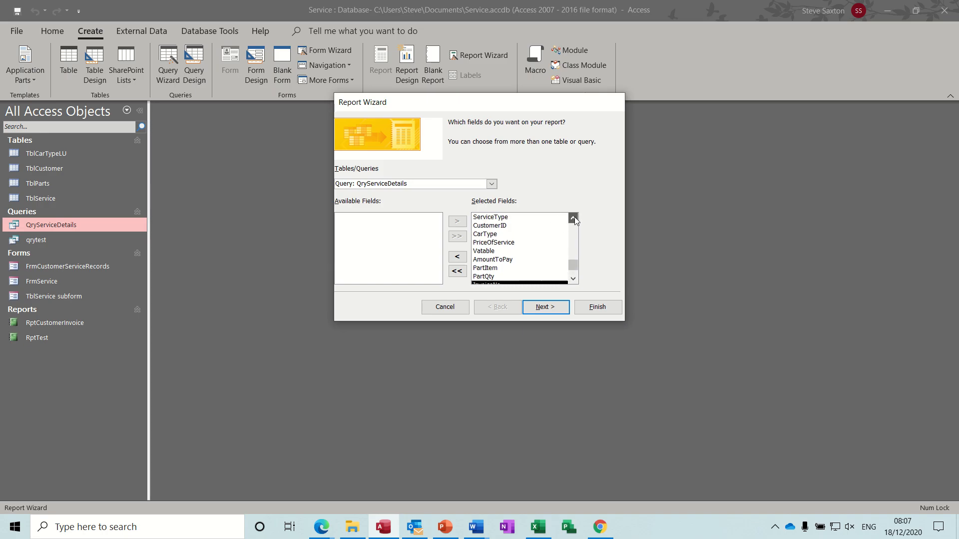
pyautogui.click(503, 226)
pyautogui.click(456, 256)
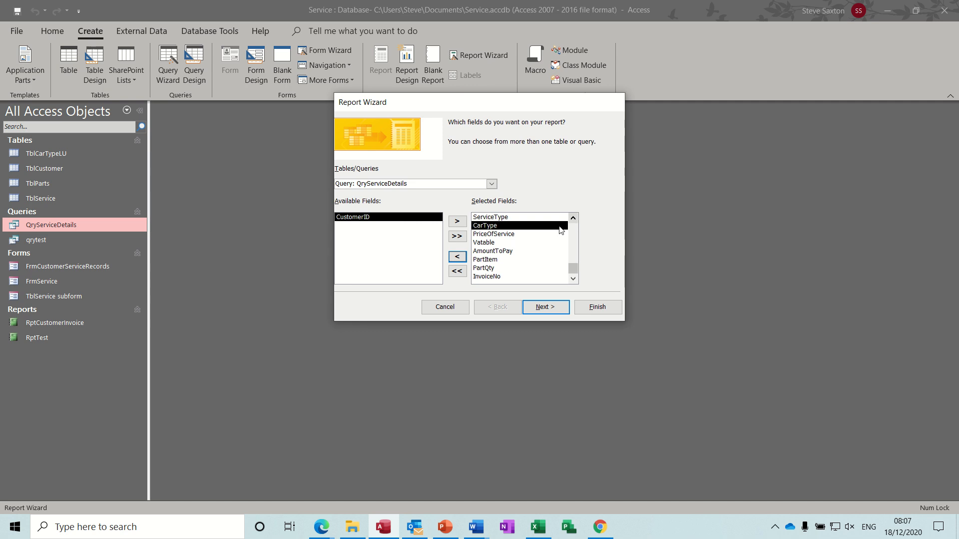
pyautogui.click(495, 264)
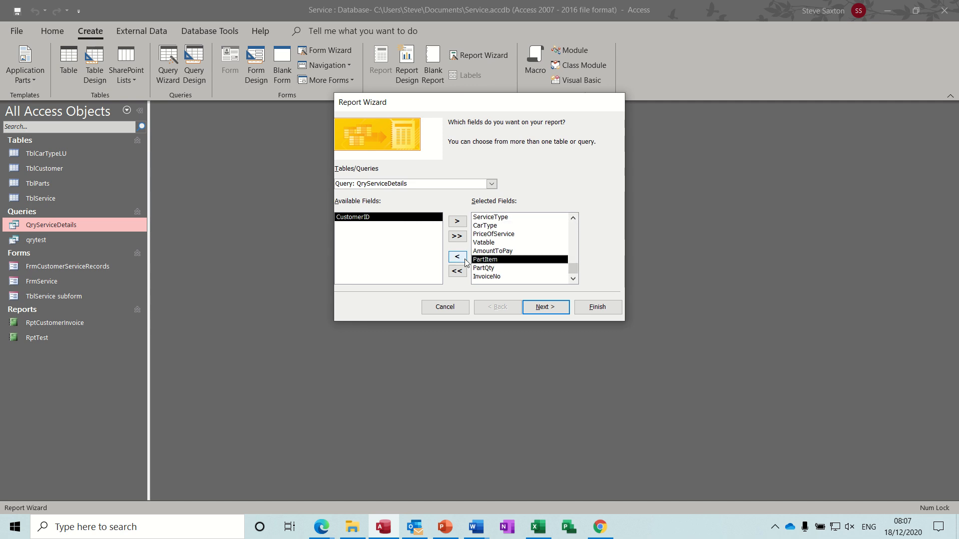
pyautogui.click(458, 257)
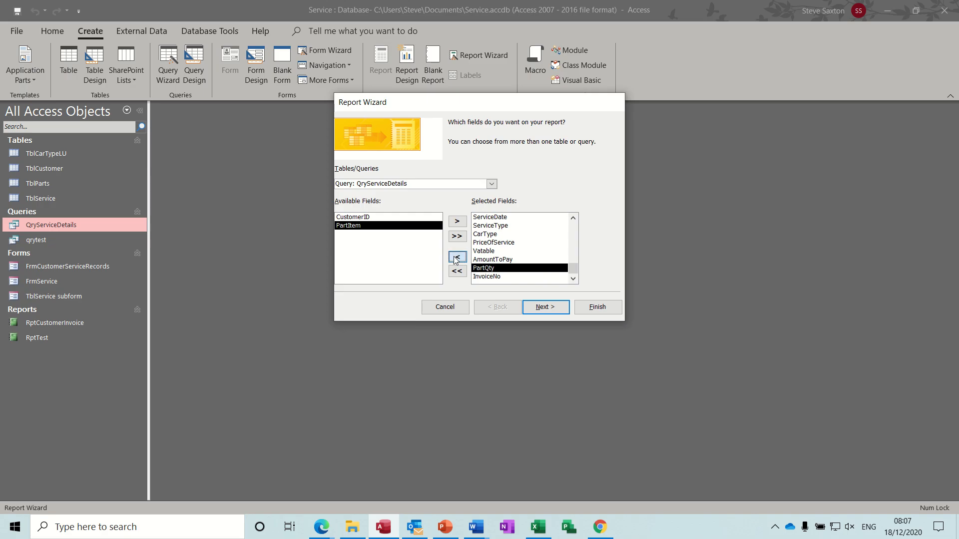
pyautogui.click(457, 256)
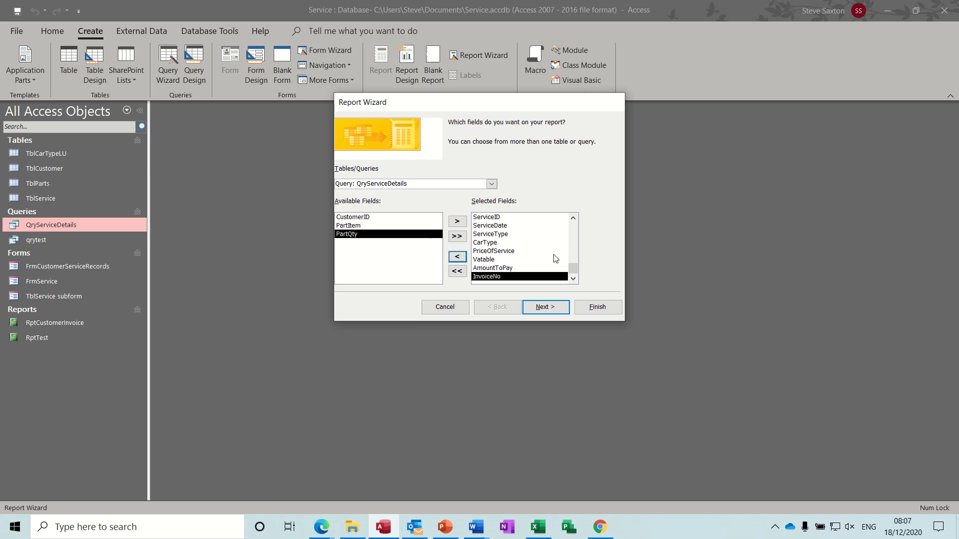
# Step: Review the remaining selected fields, continue the wizard, and choose to view the data by TblCustomer
pyautogui.click(573, 218)
pyautogui.click(574, 218)
pyautogui.click(573, 218)
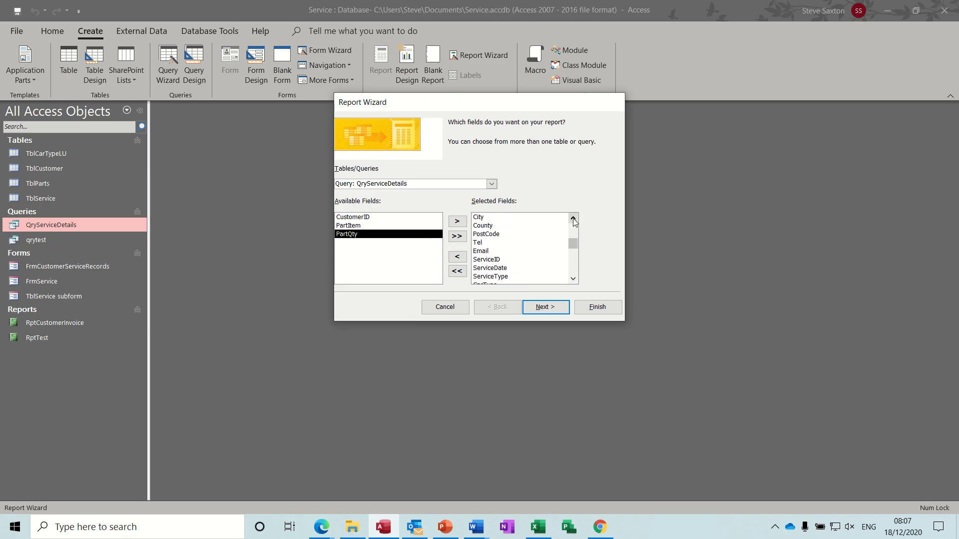
pyautogui.click(574, 218)
pyautogui.click(575, 219)
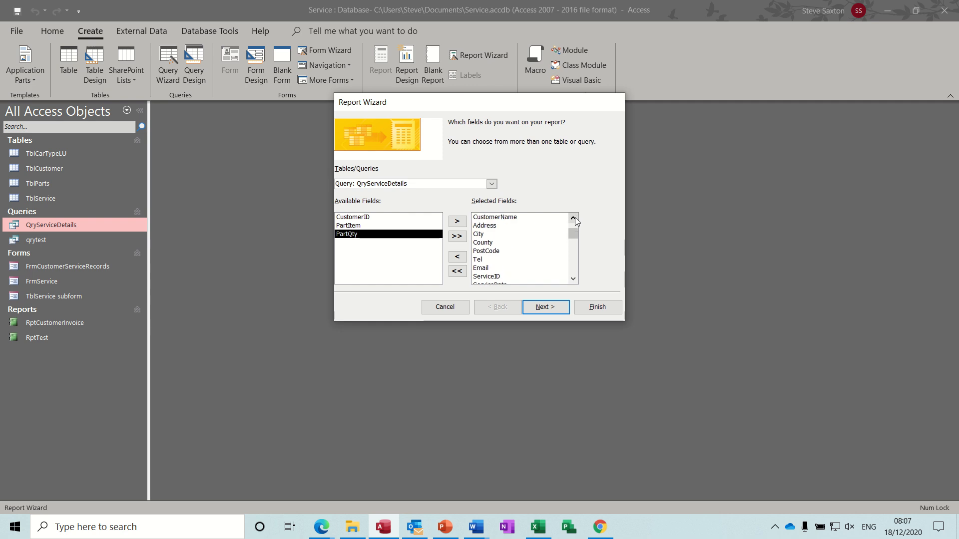
pyautogui.click(574, 218)
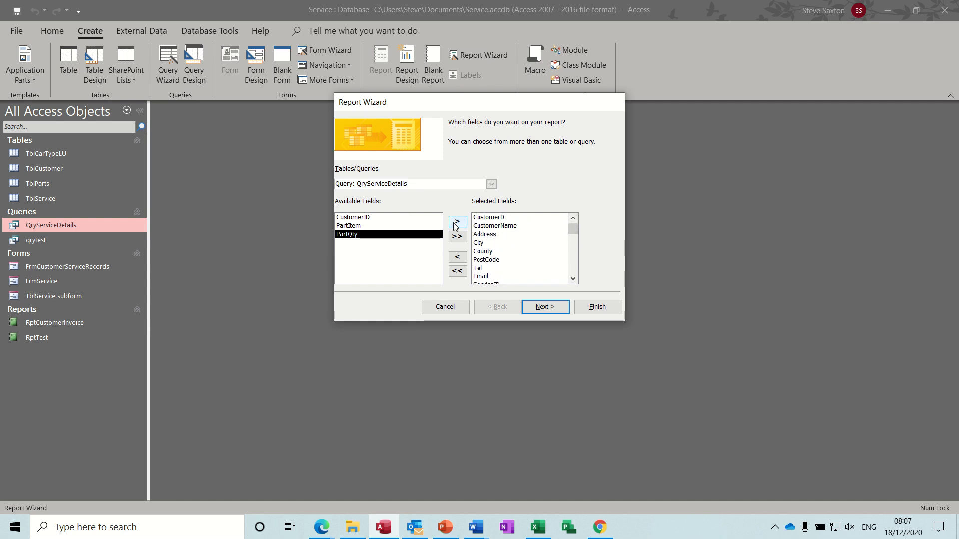
pyautogui.click(545, 306)
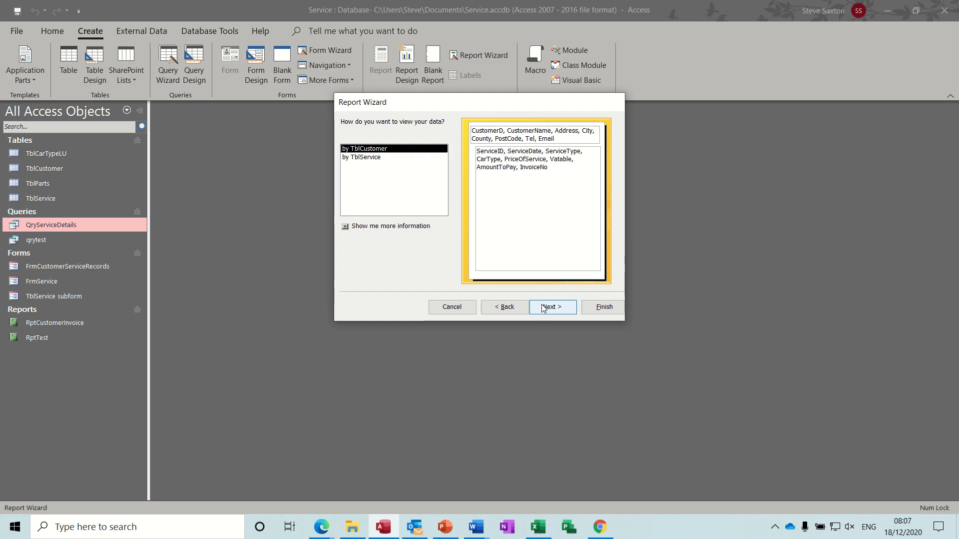
pyautogui.click(379, 158)
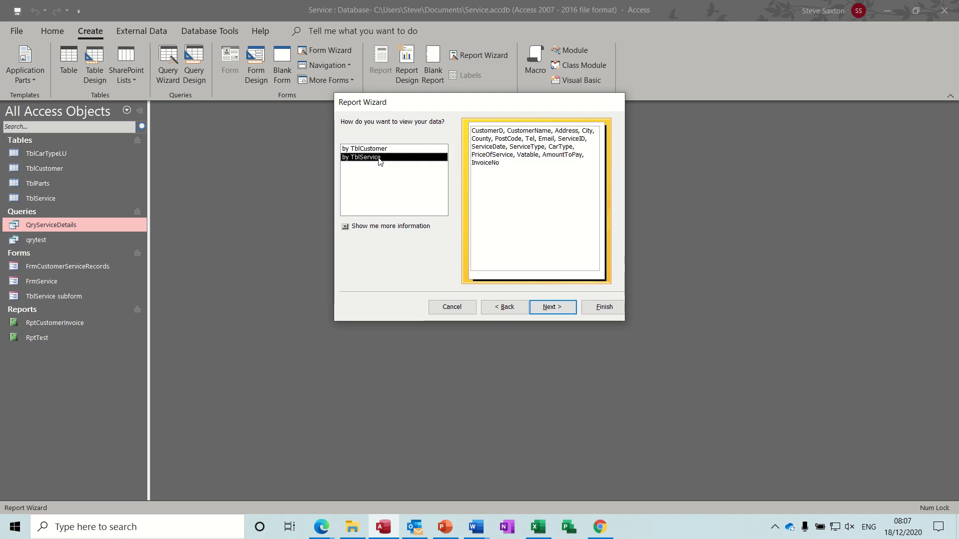
pyautogui.click(378, 150)
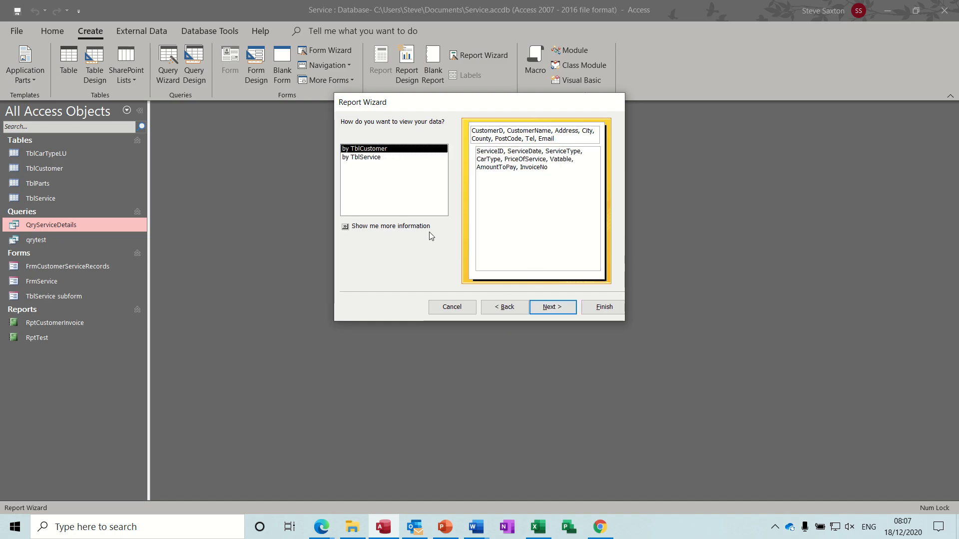
# Step: Continue the wizard without extra grouping levels and set the summary options to calculate the Sum of PriceOfService and AmountToPay
pyautogui.click(547, 309)
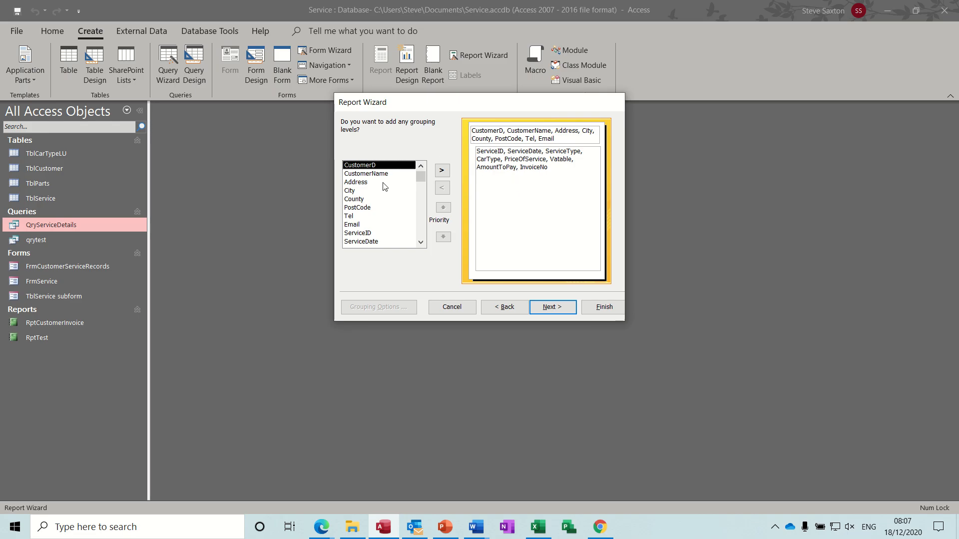
pyautogui.click(551, 308)
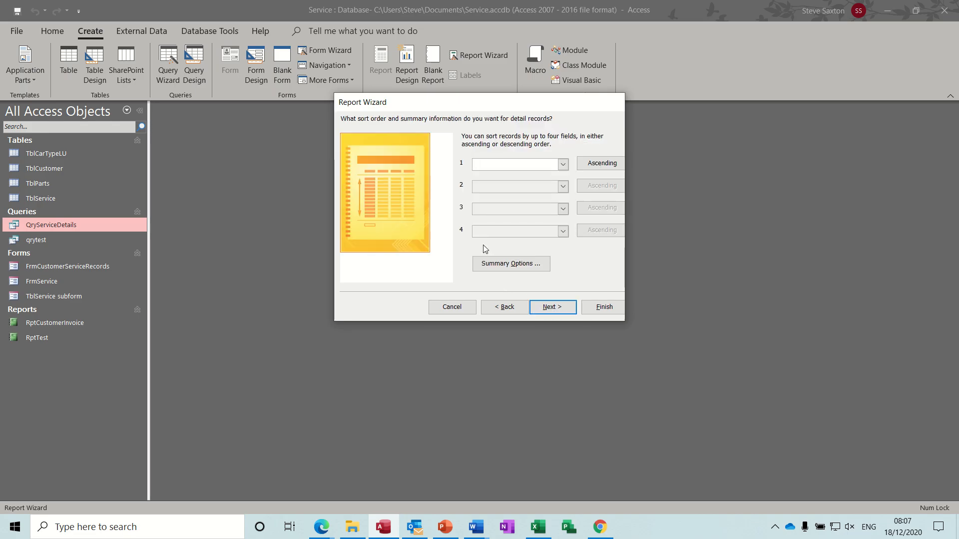
pyautogui.click(516, 267)
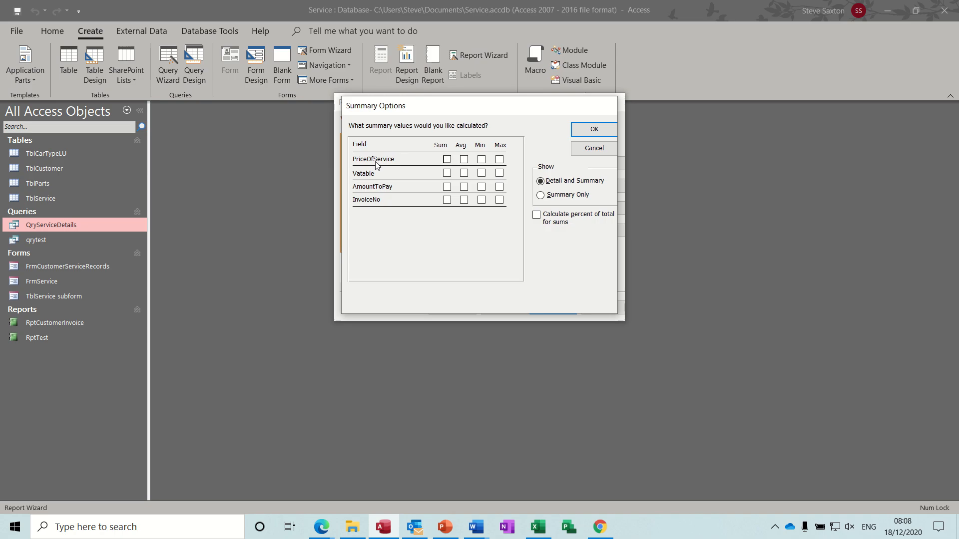
pyautogui.click(447, 160)
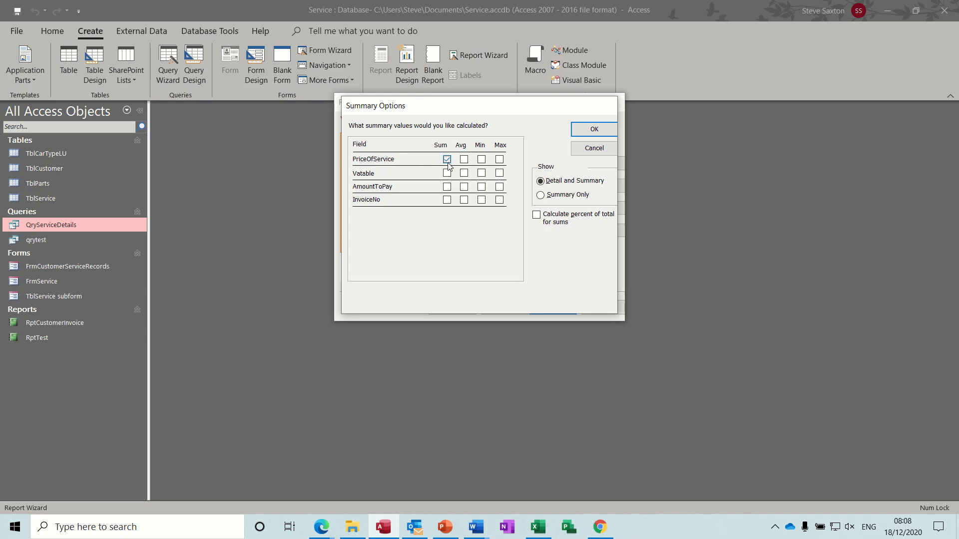
pyautogui.click(447, 187)
pyautogui.click(594, 129)
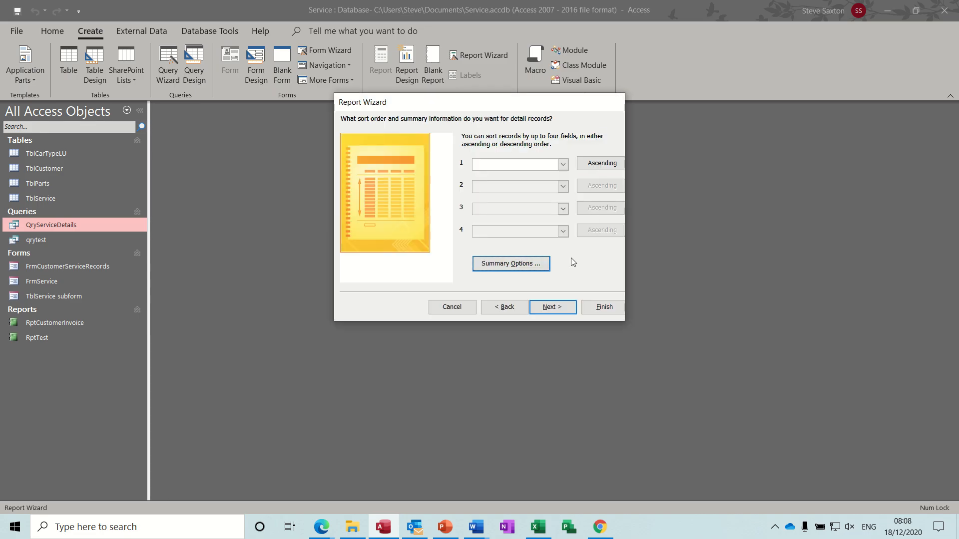
# Step: Leave the sorting unset, choose Landscape orientation, and finish the report titled TblCustomer, previewing it for invoice number 1
pyautogui.click(559, 308)
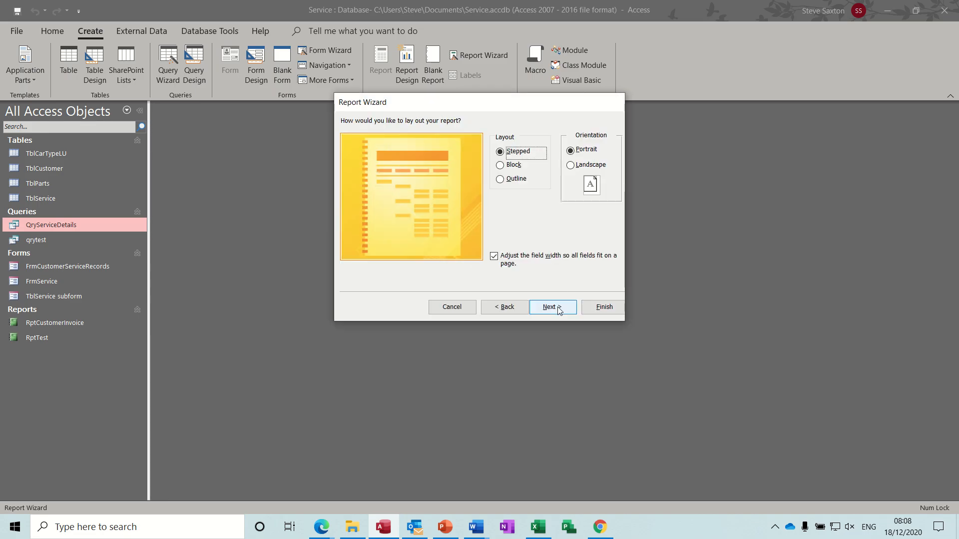
pyautogui.click(577, 170)
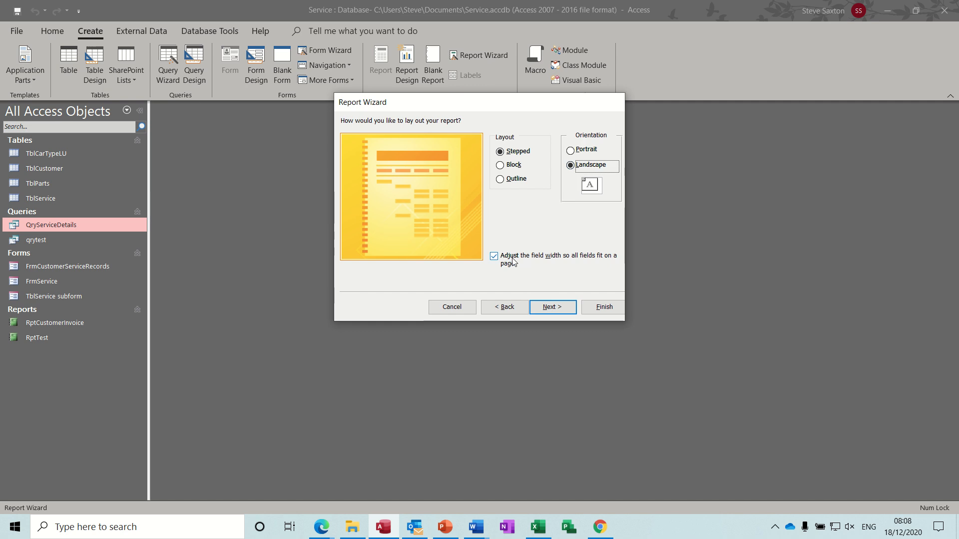
pyautogui.click(552, 306)
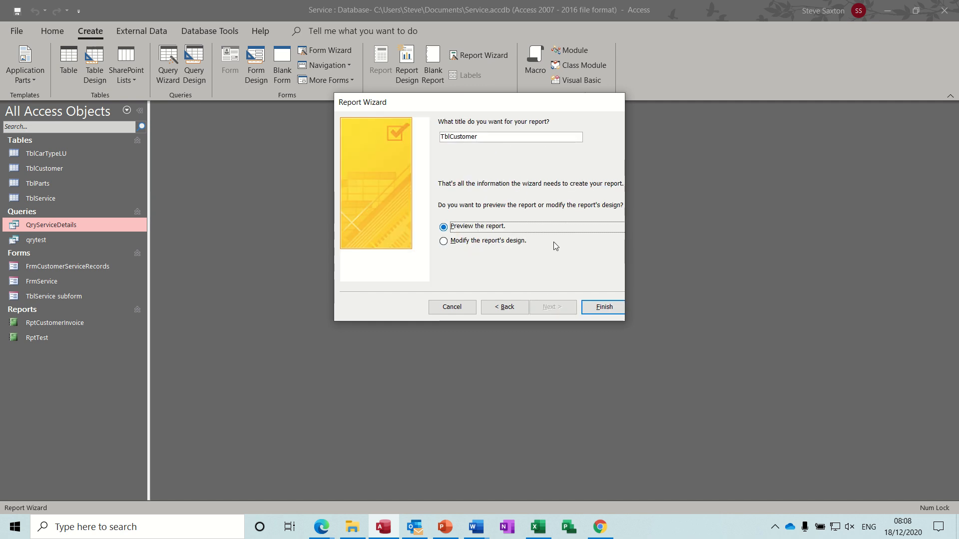
pyautogui.click(597, 305)
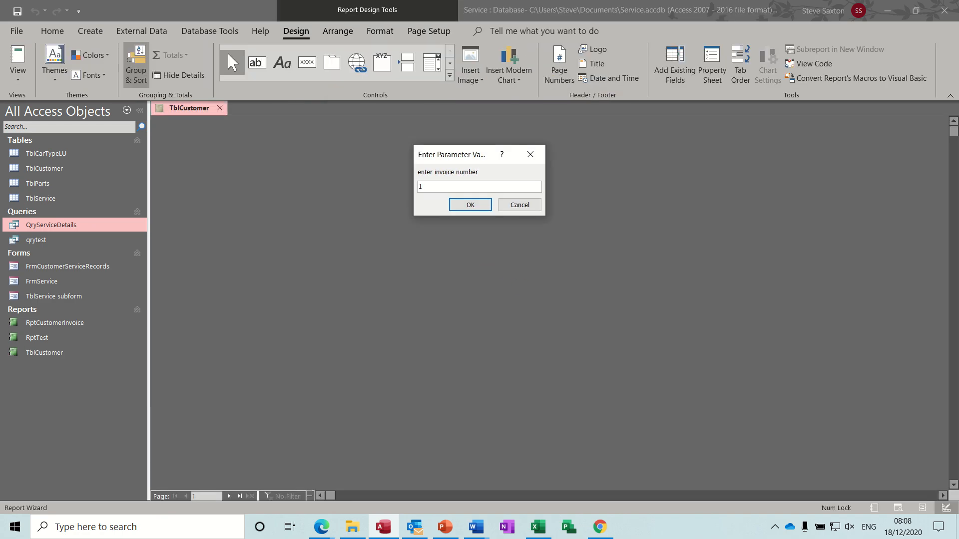
pyautogui.press('Return')
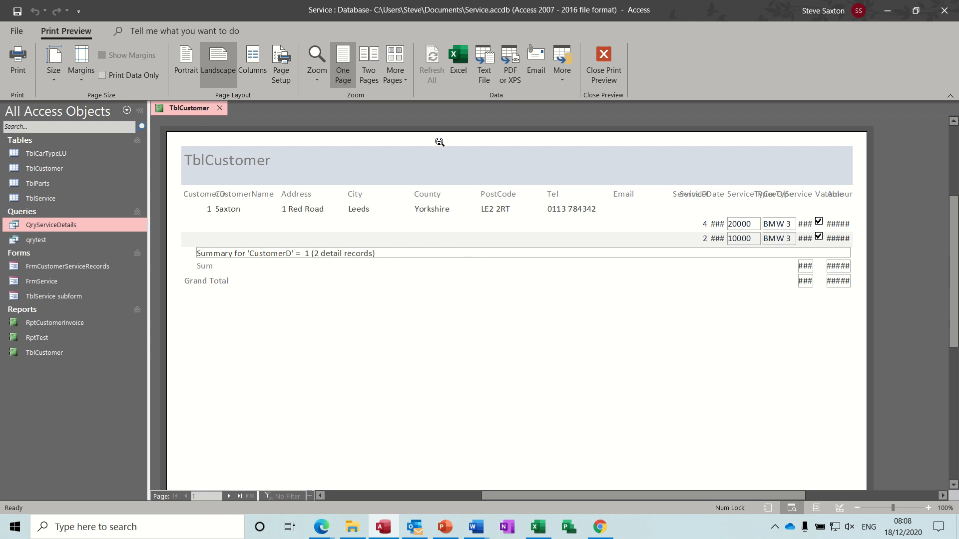
# Step: Widen the AmountToPay field in the Detail section to the report's edge in design view and view the report for an invoice number
pyautogui.click(600, 69)
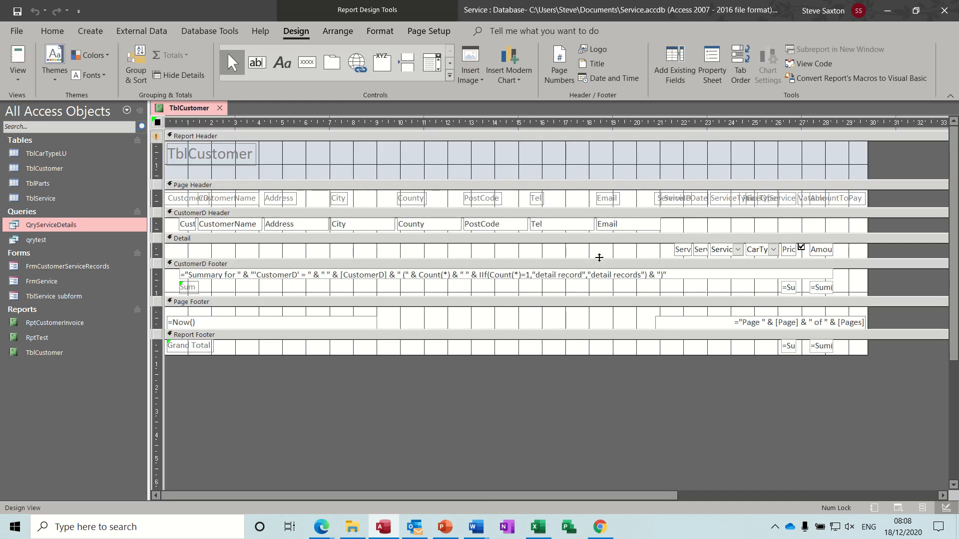
pyautogui.click(823, 253)
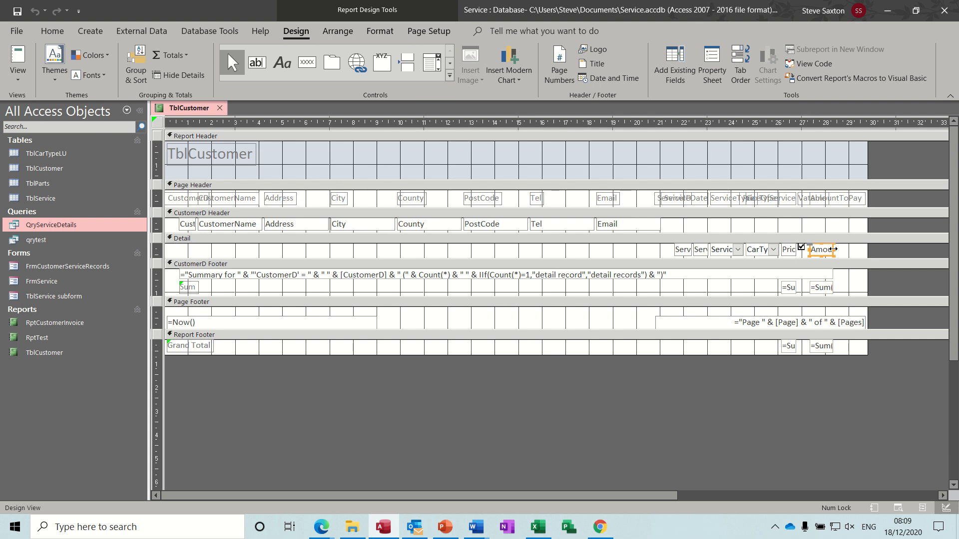
pyautogui.moveTo(833, 248); pyautogui.dragTo(870, 249)
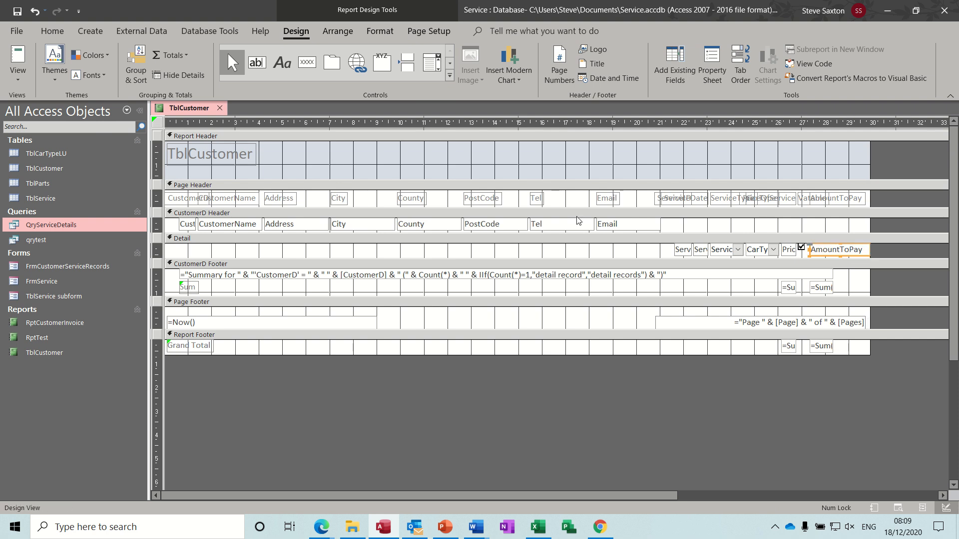
pyautogui.click(17, 61)
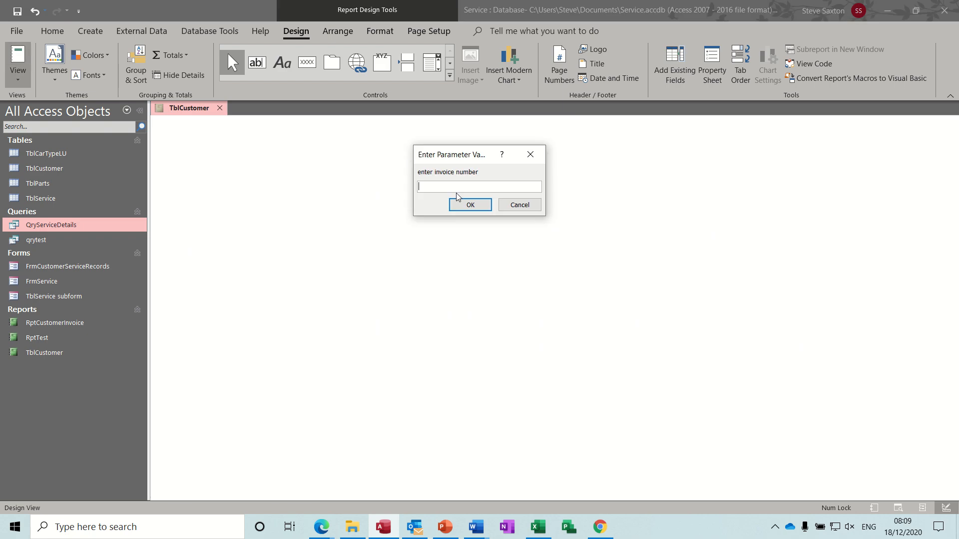
pyautogui.press('Return')
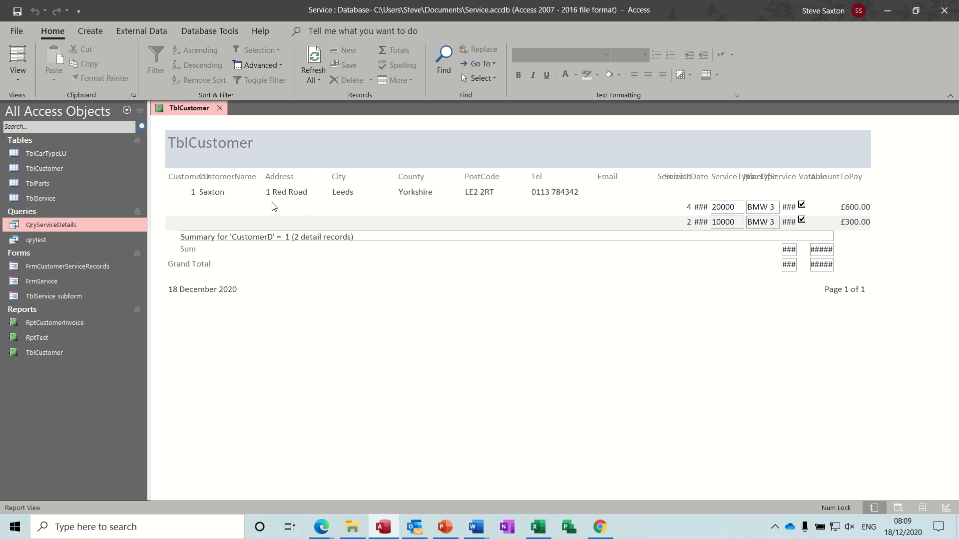
# Step: Close the TblCustomer report without saving its design changes
pyautogui.click(220, 108)
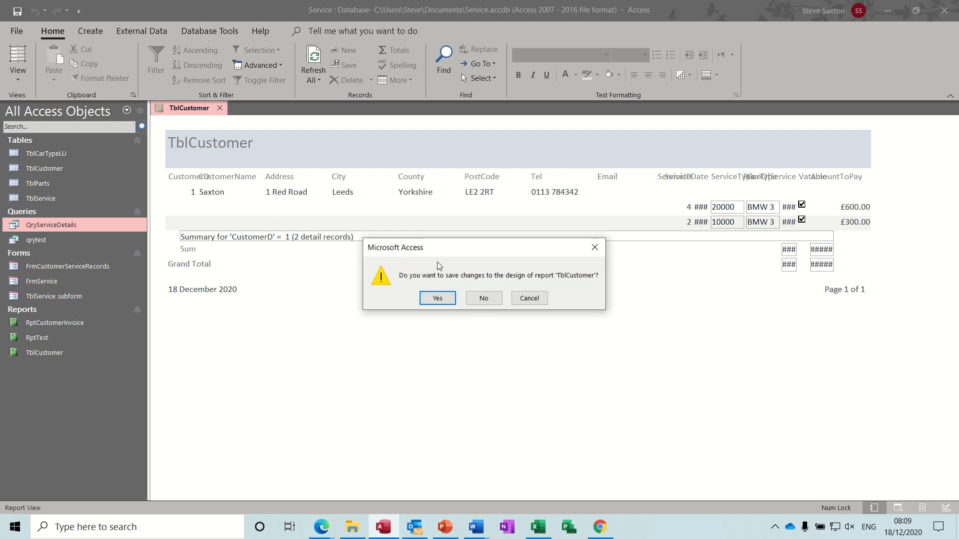
pyautogui.click(475, 298)
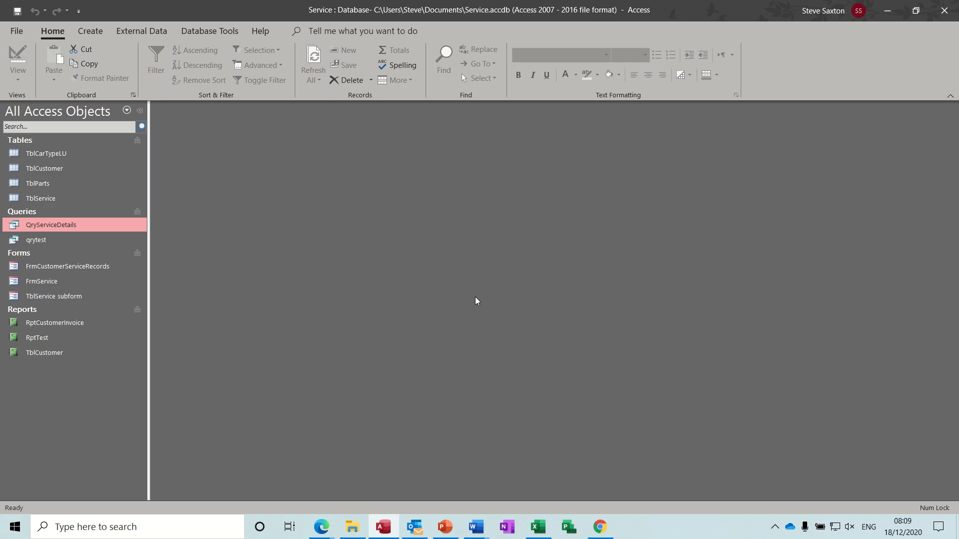